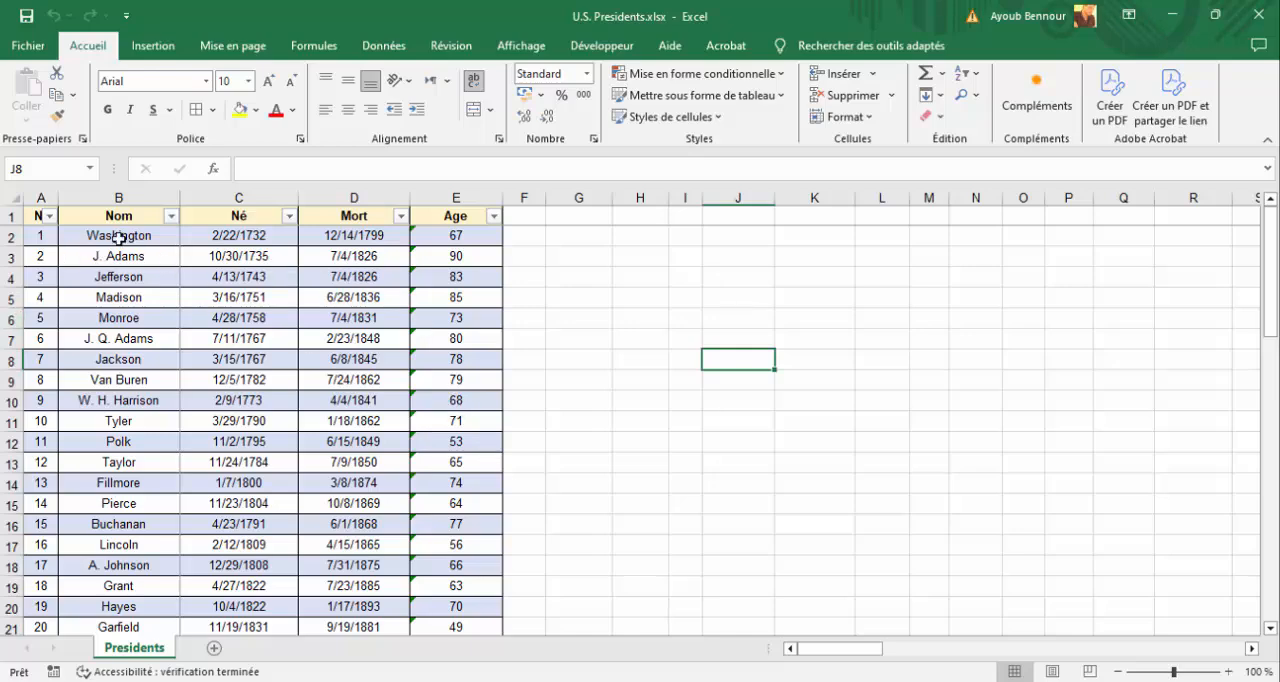
Examine the presidents table from its first to its last entry, including the blank cells in the Mort column.
left_click(119, 237)
scroll(160, 300, "down", 10)
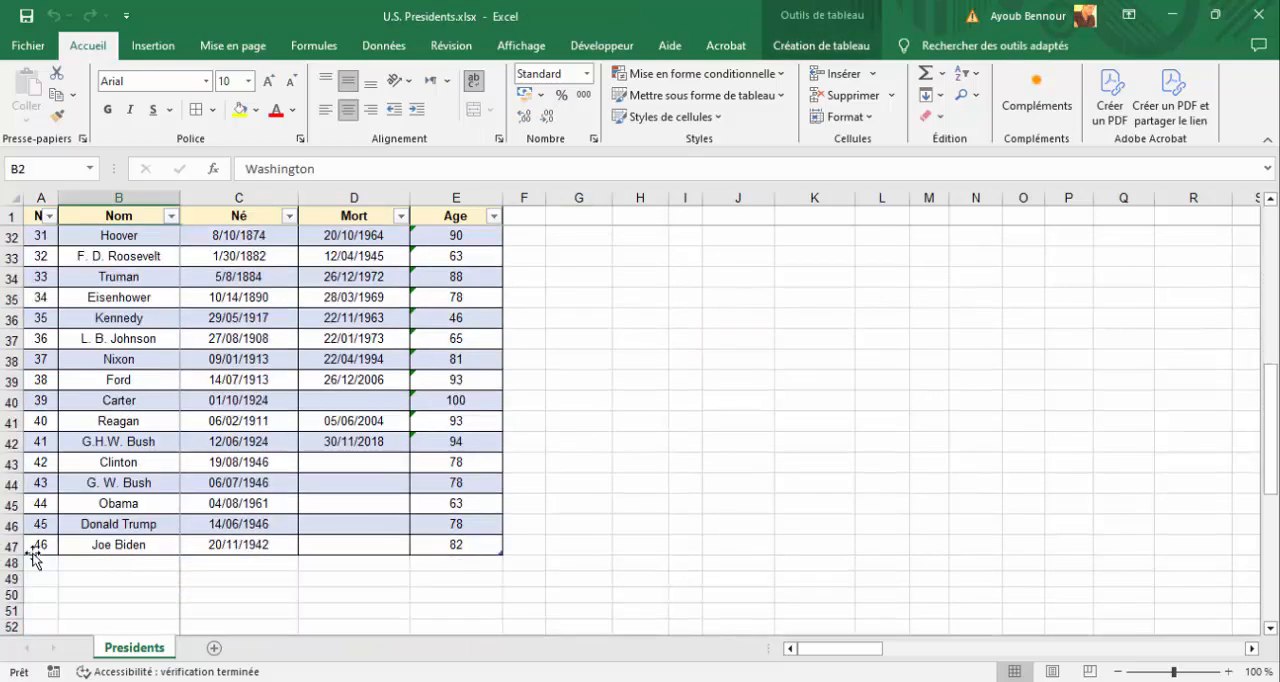
left_click(130, 545)
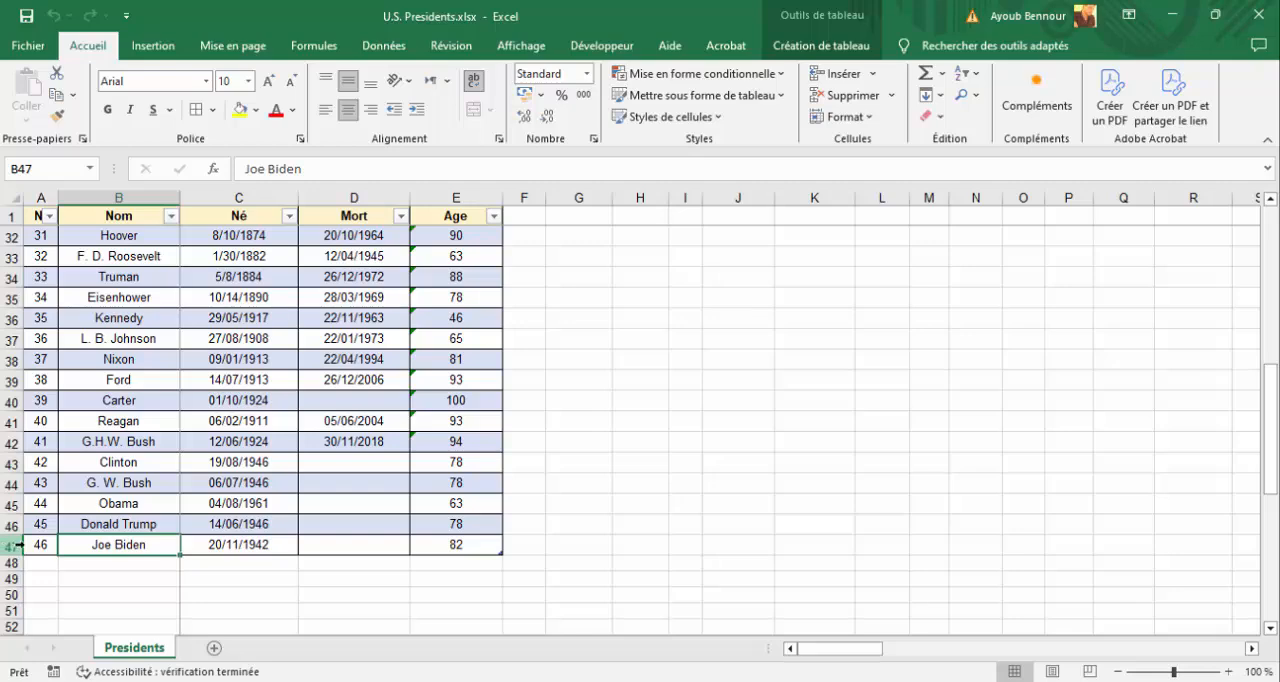
scroll(83, 545, "up", 10)
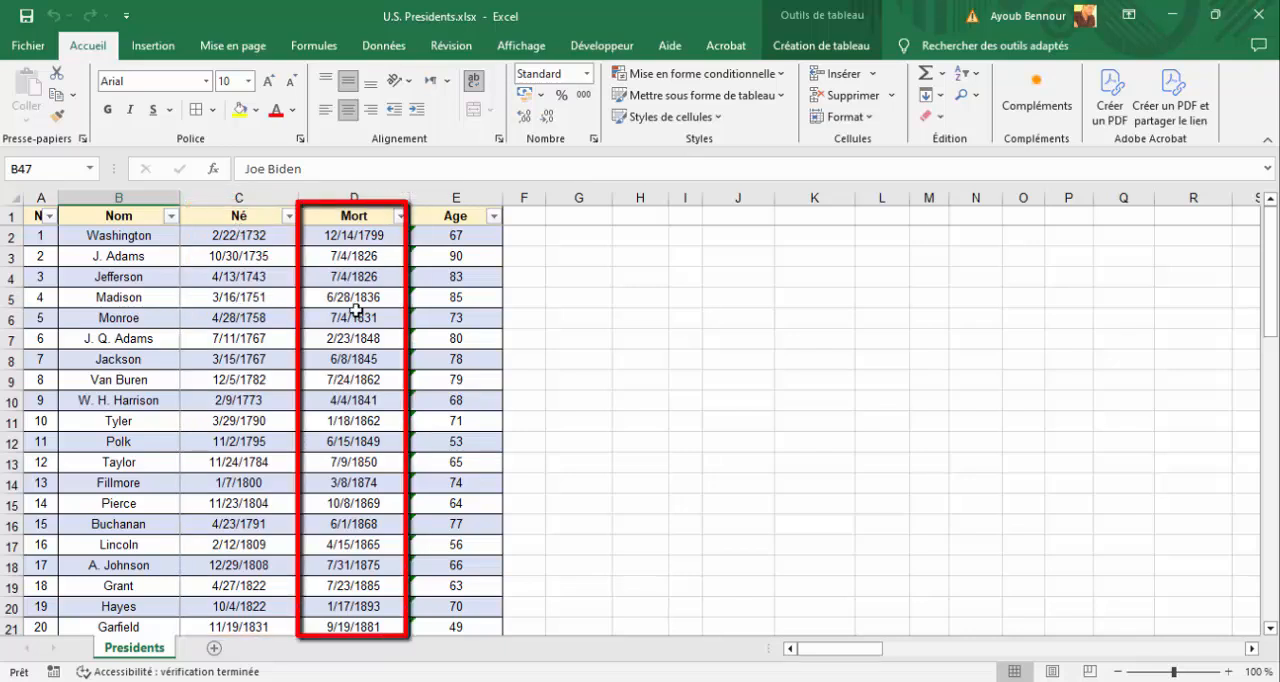
scroll(358, 305, "down", 11)
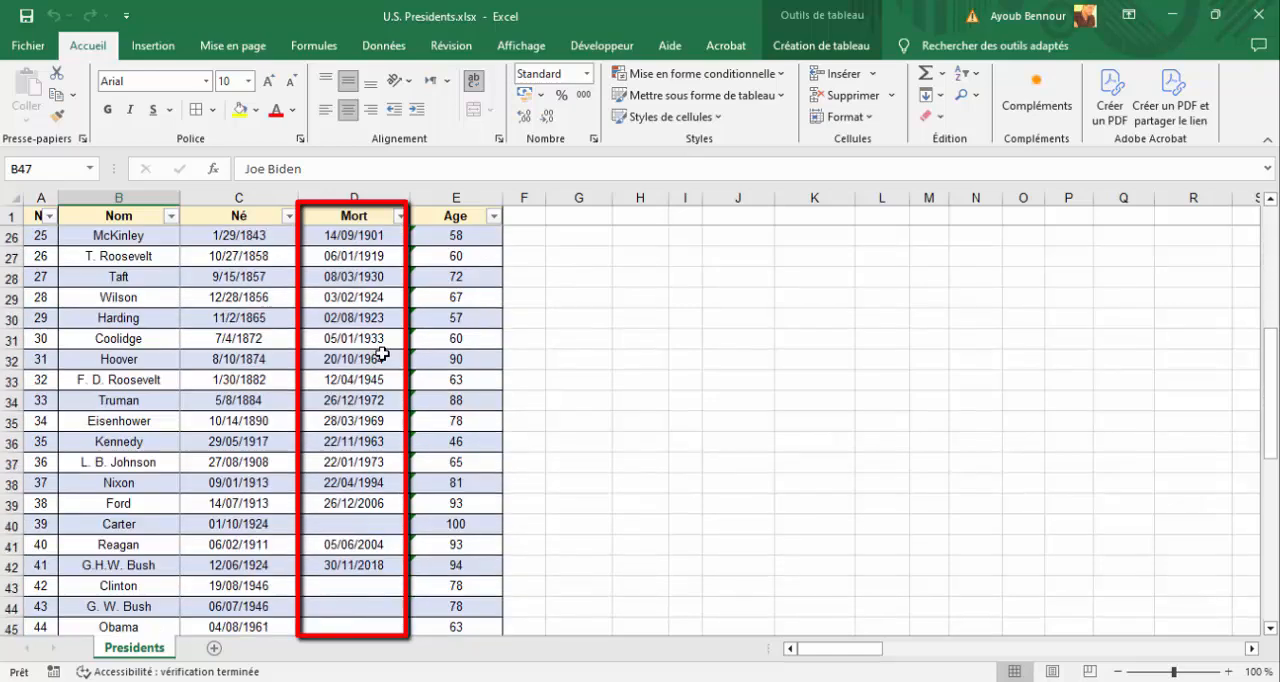
left_click_drag(362, 399, 363, 483)
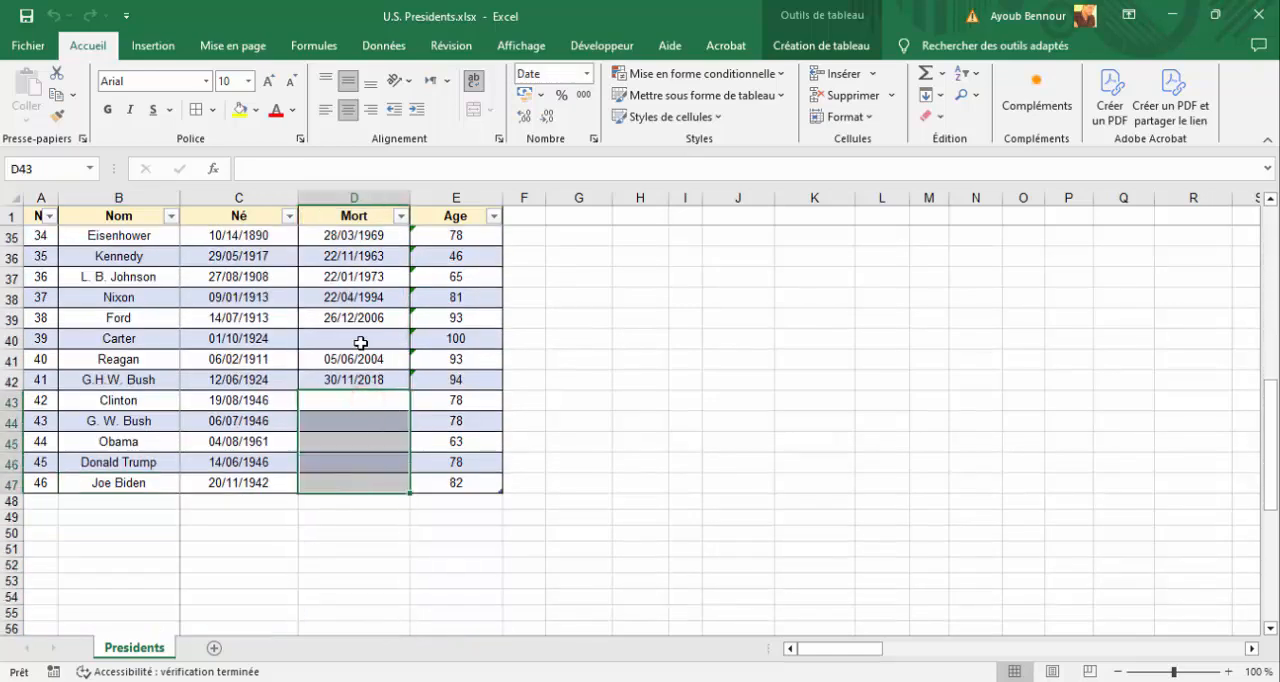
left_click(363, 340)
left_click_drag(369, 399, 363, 480)
scroll(383, 458, "up", 11)
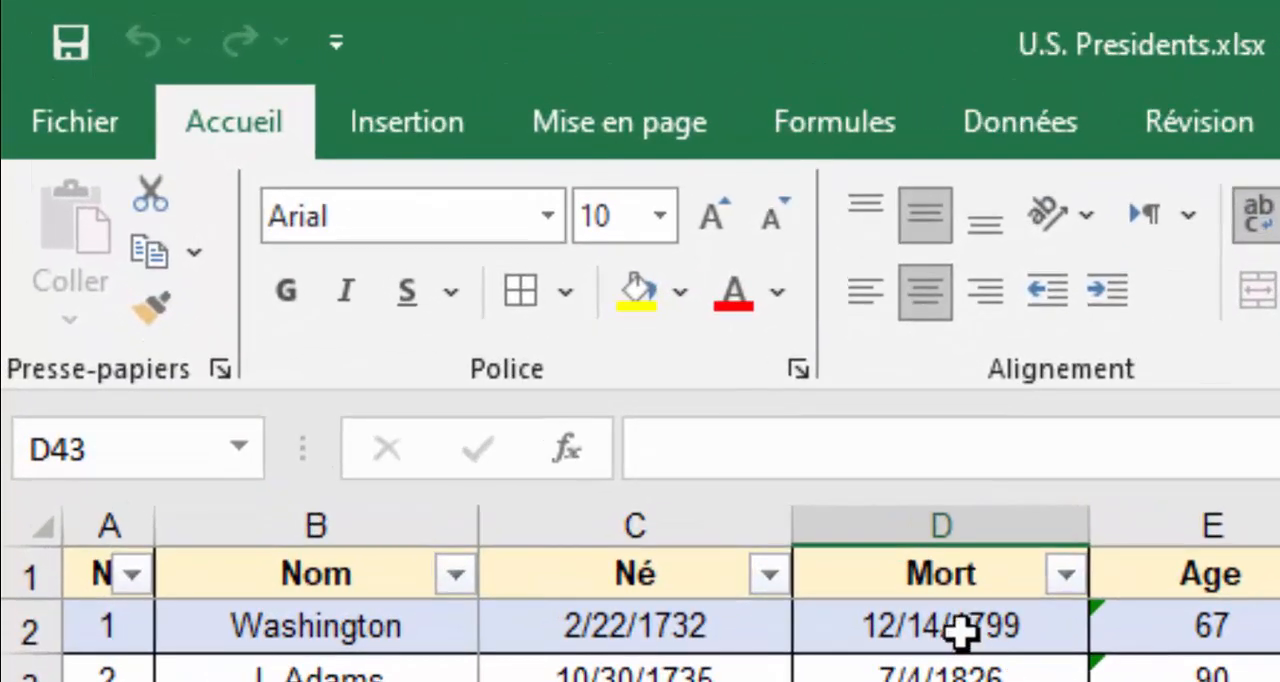
Start a pivot table and select the whole presidents table, Tableau1, as its source range.
left_click(388, 118)
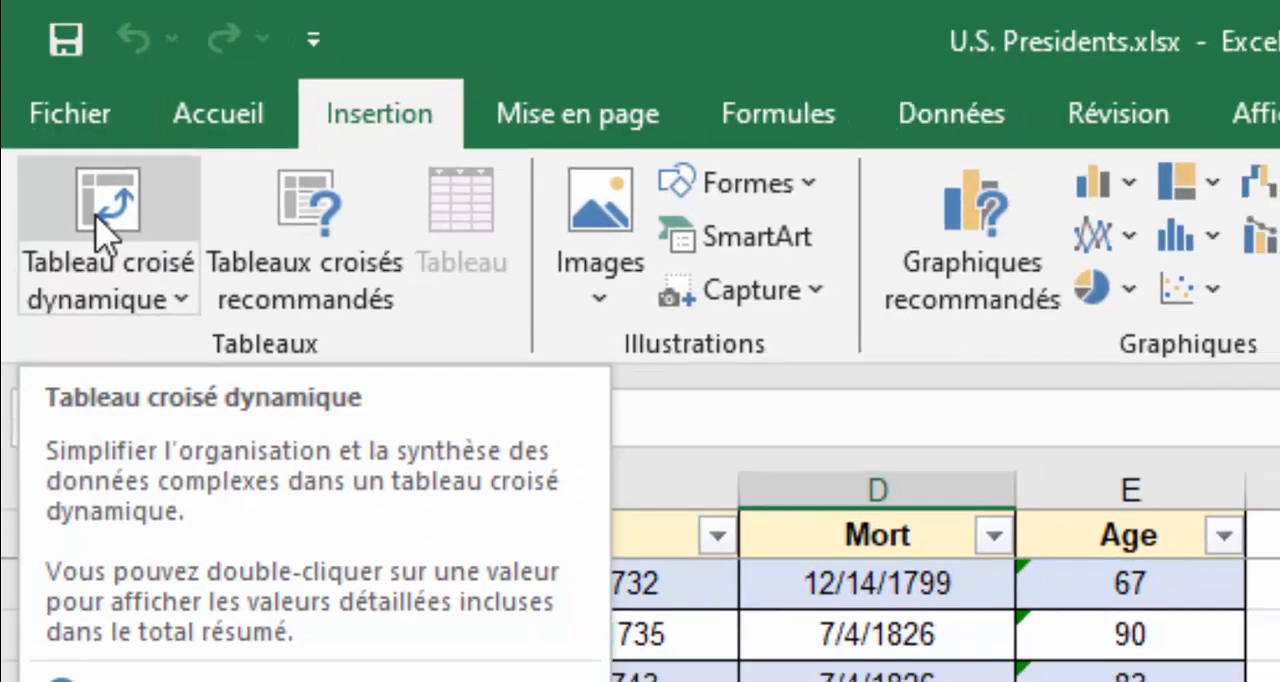
left_click(106, 236)
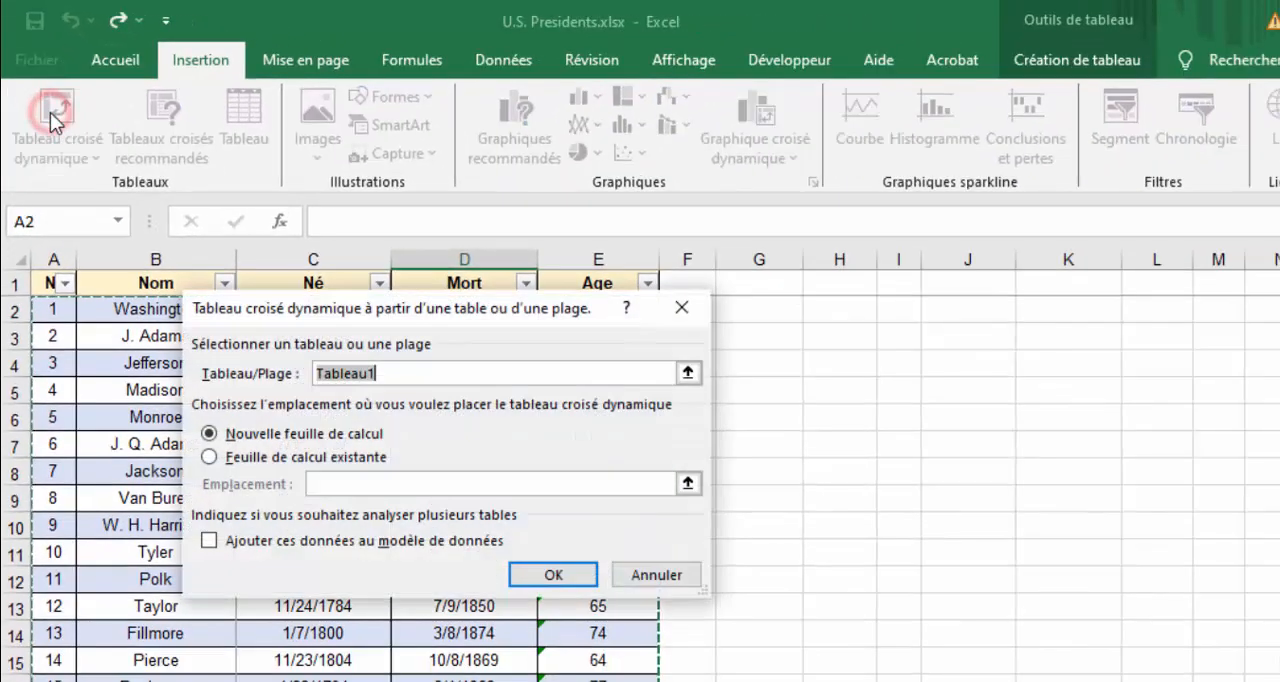
left_click_drag(432, 308, 1015, 307)
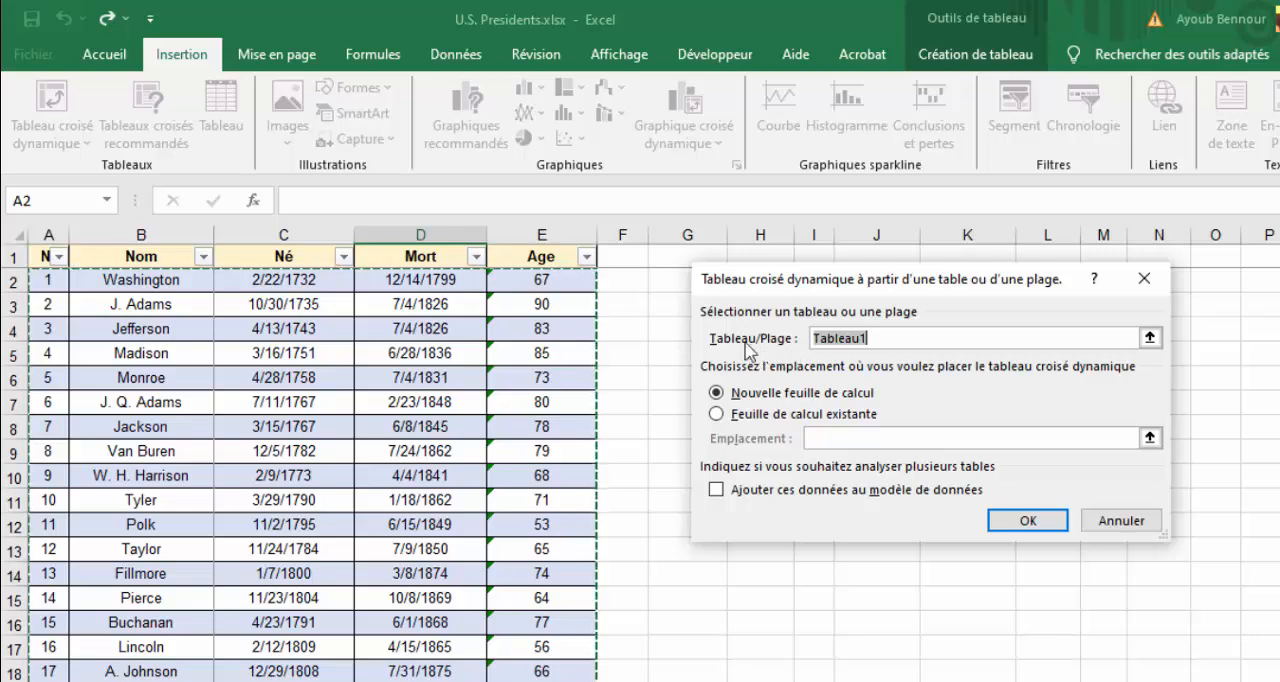
left_click(890, 338)
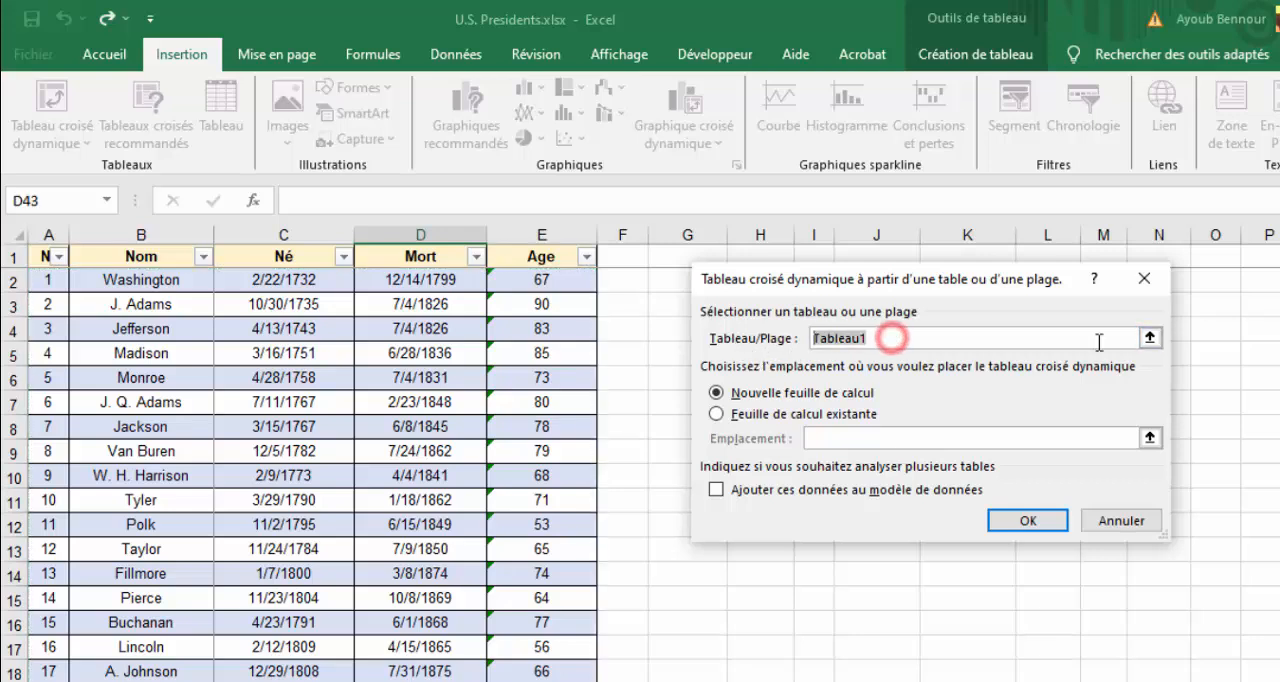
left_click(1150, 338)
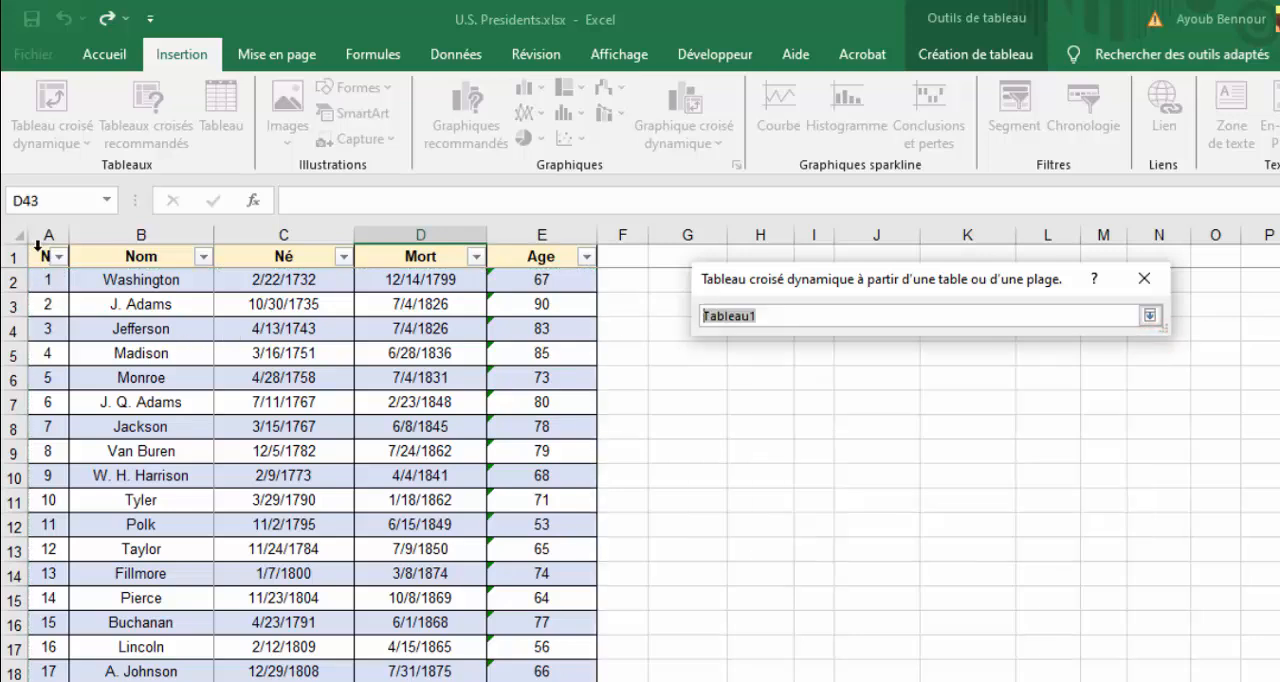
left_click_drag(40, 256, 552, 256)
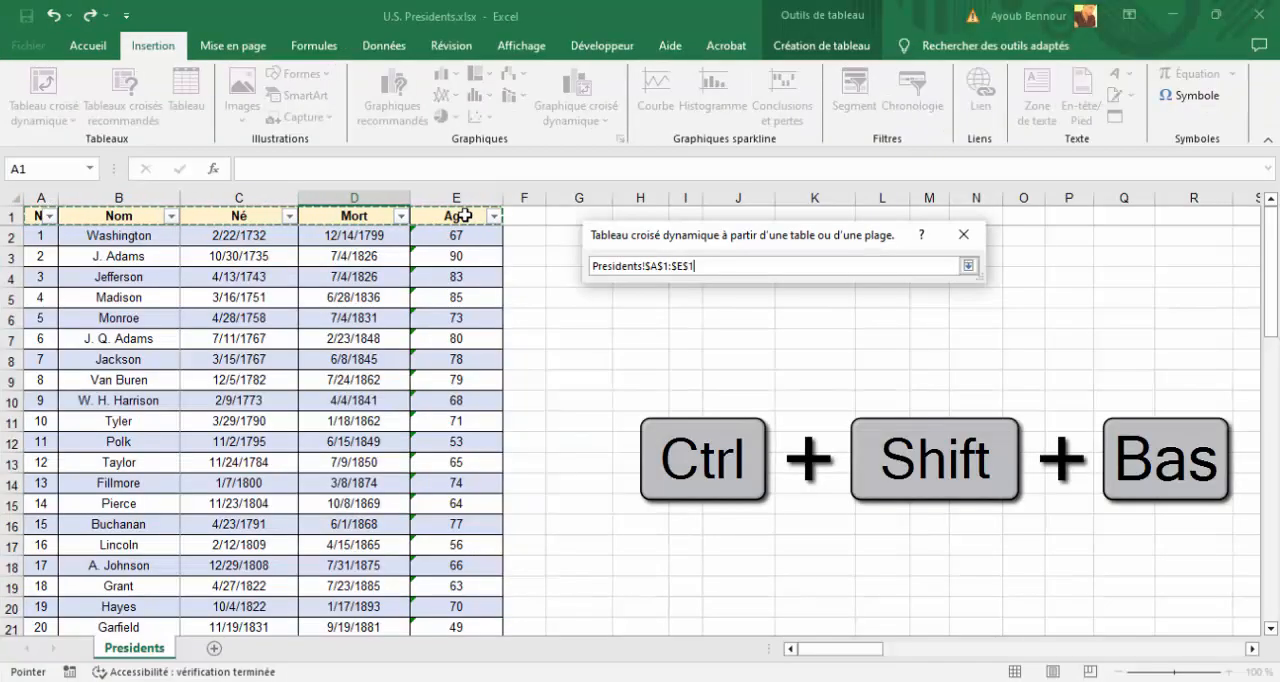
key("ctrl+shift+Down")
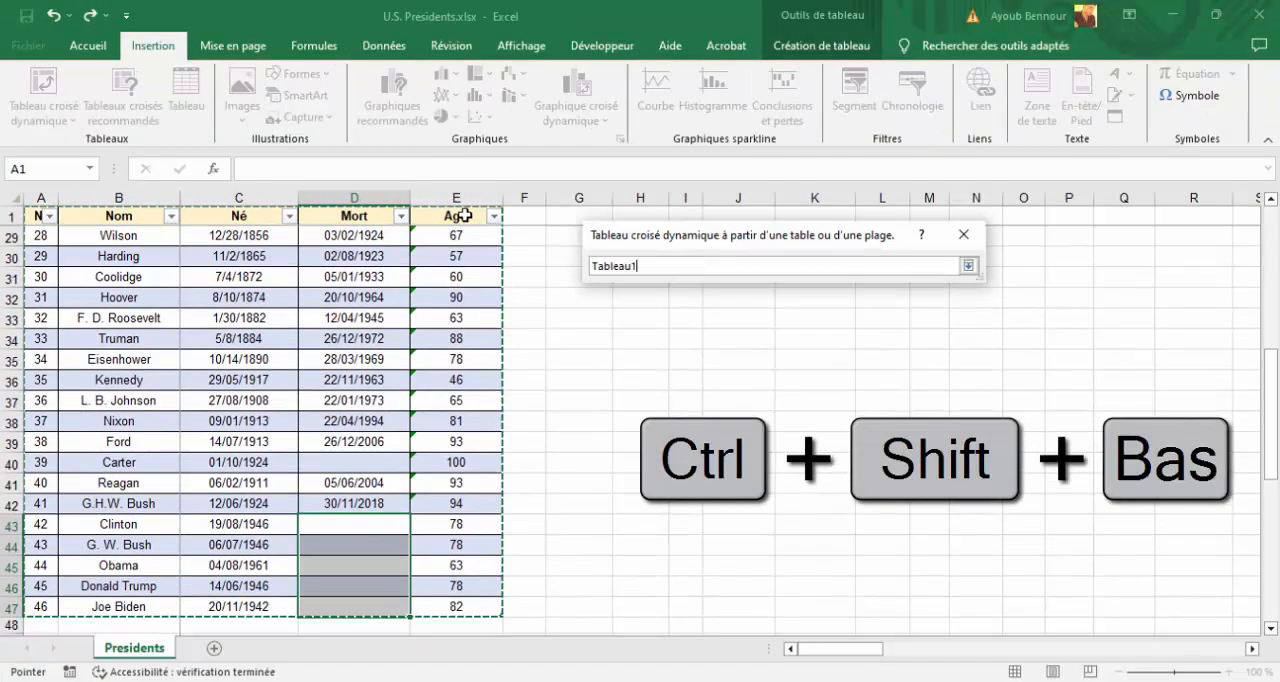
left_click(969, 265)
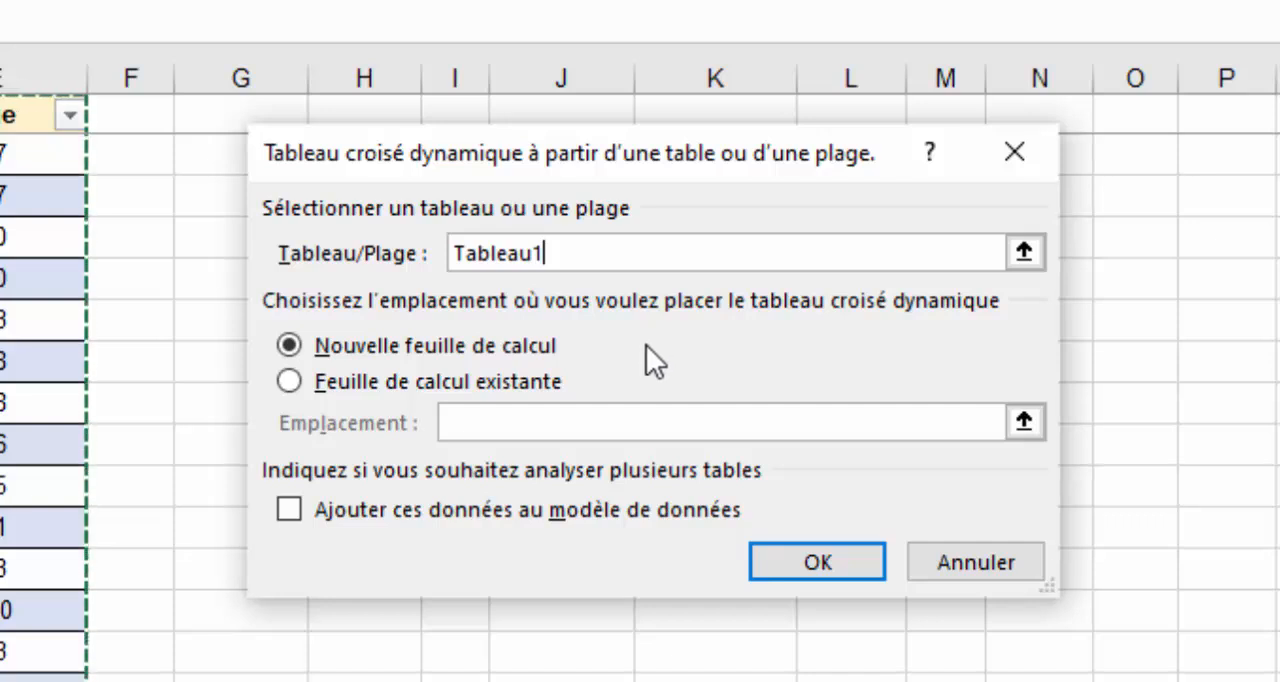
Place the pivot table on the existing Presidents worksheet at cell H3 and create it.
left_click(350, 384)
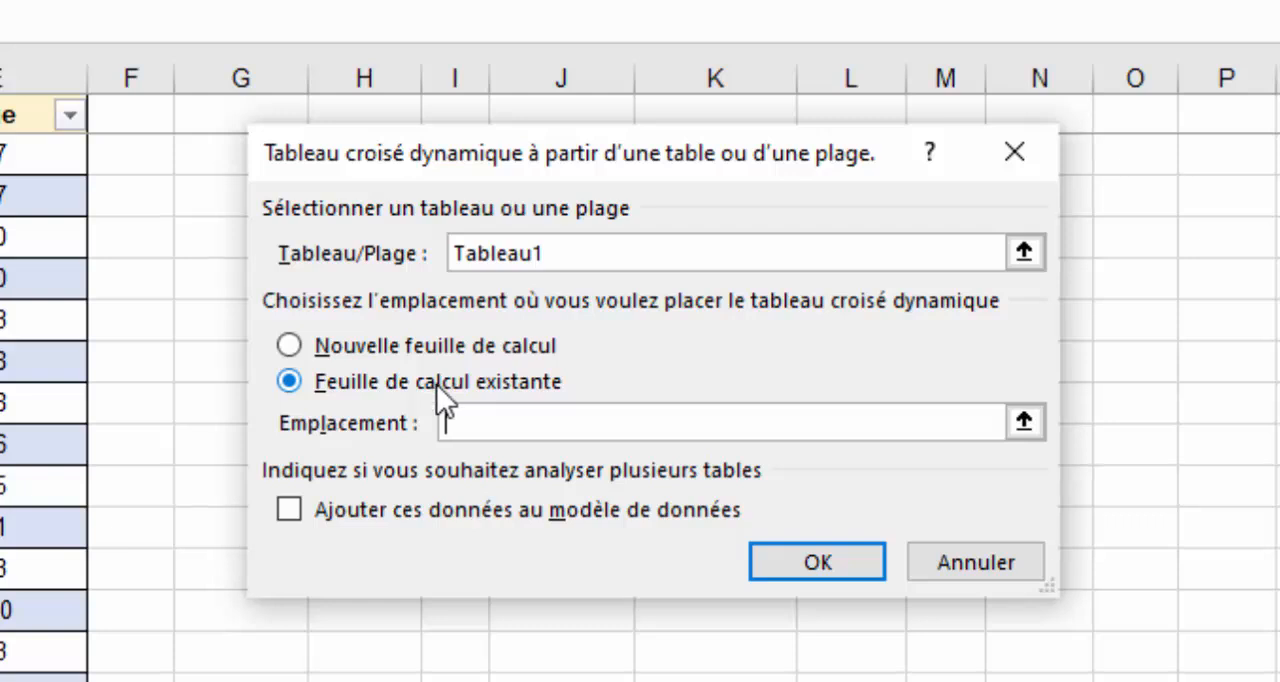
left_click(1025, 422)
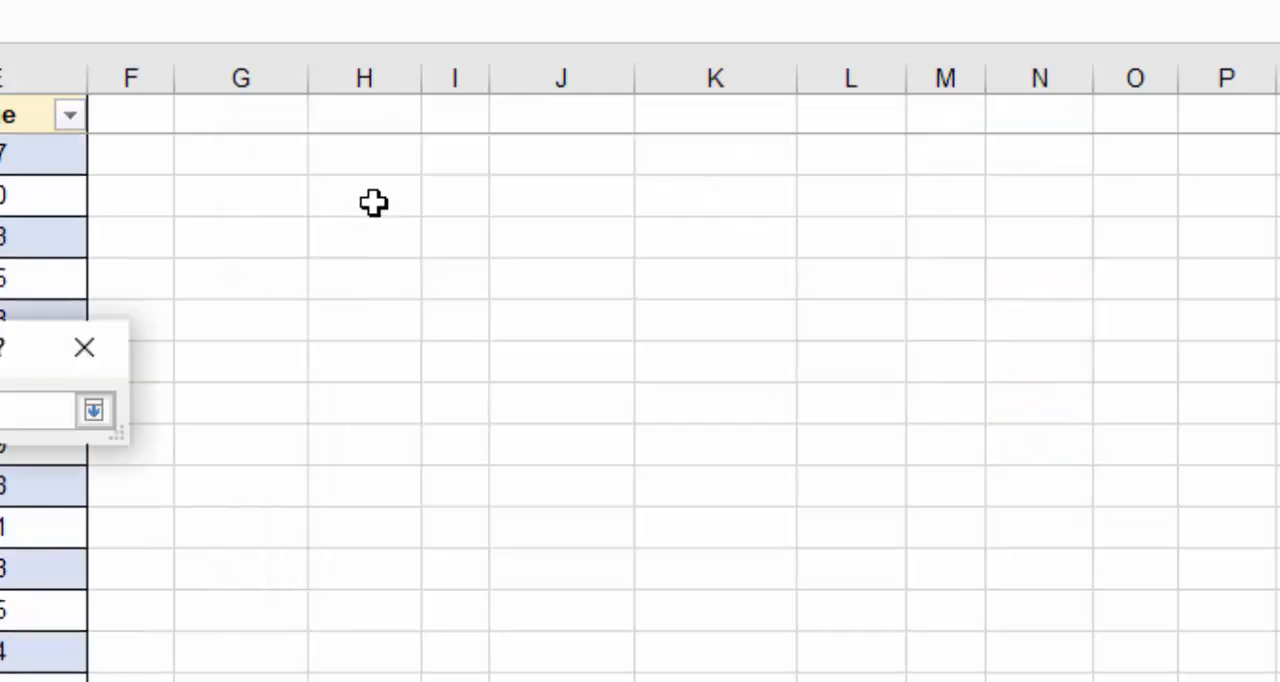
left_click(373, 203)
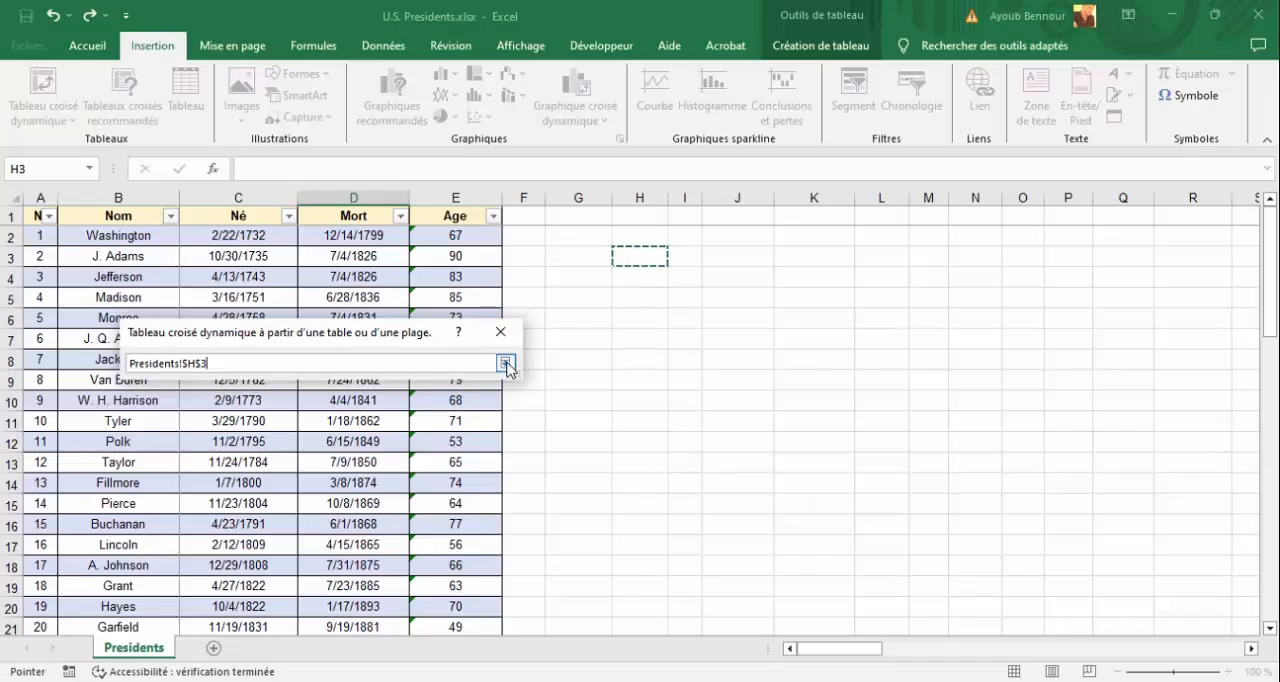
left_click(506, 364)
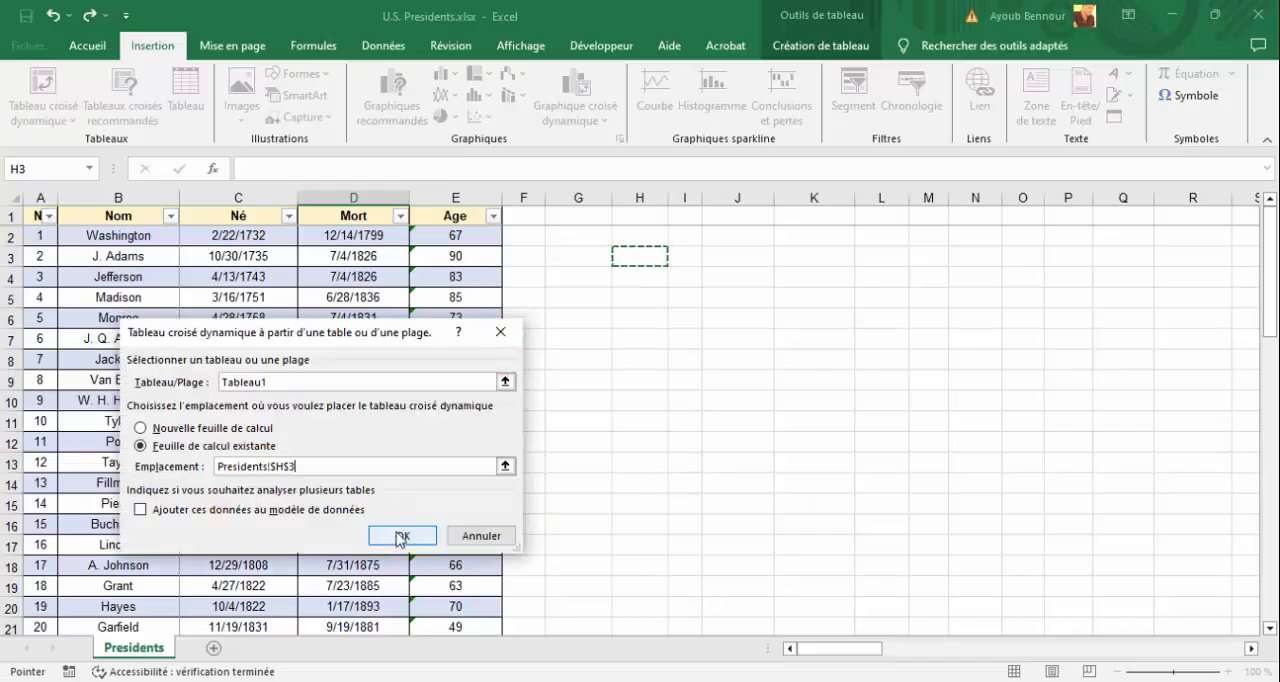
left_click(398, 537)
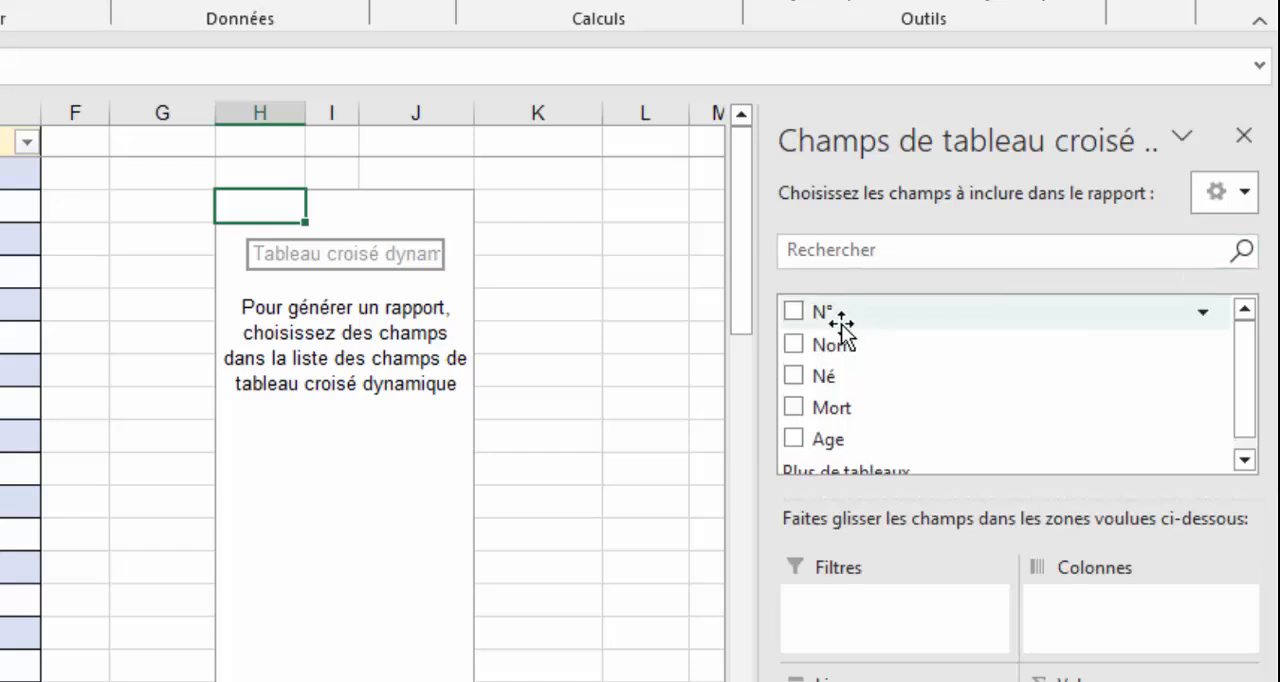
Add the Age field to the pivot table's Lignes area.
left_click(858, 440)
scroll(880, 437, "down", 1)
scroll(908, 434, "up", 1)
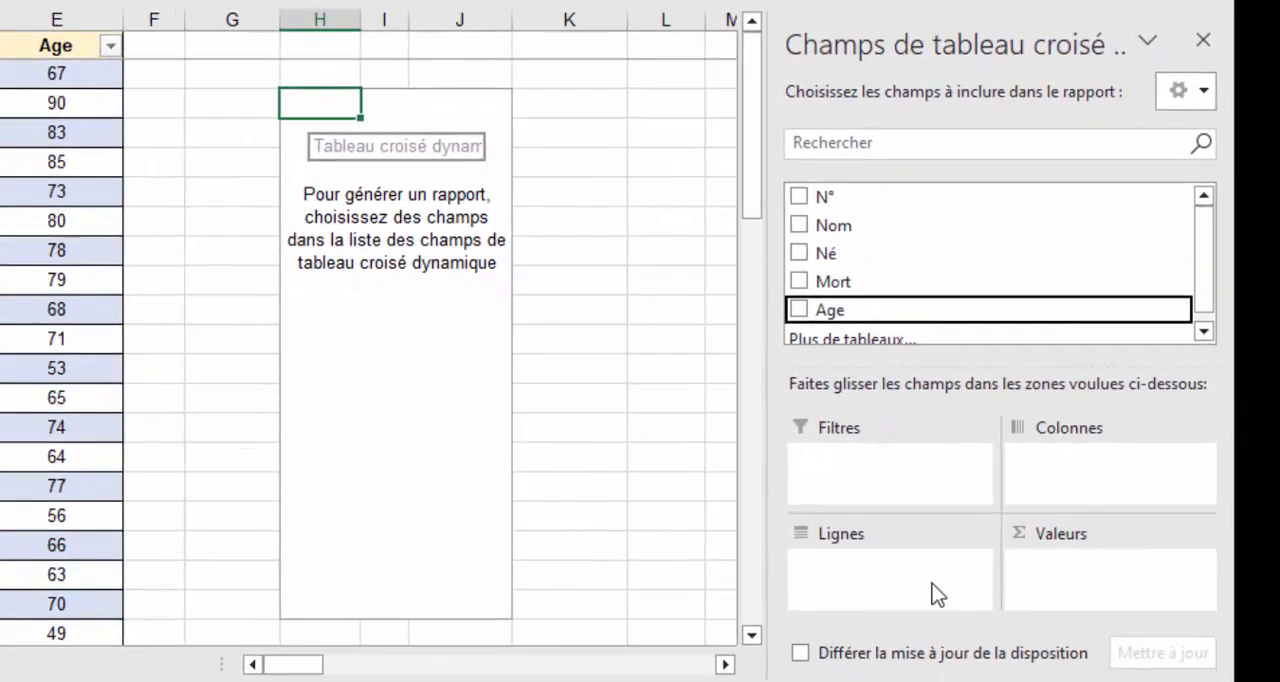
left_click_drag(860, 318, 846, 578)
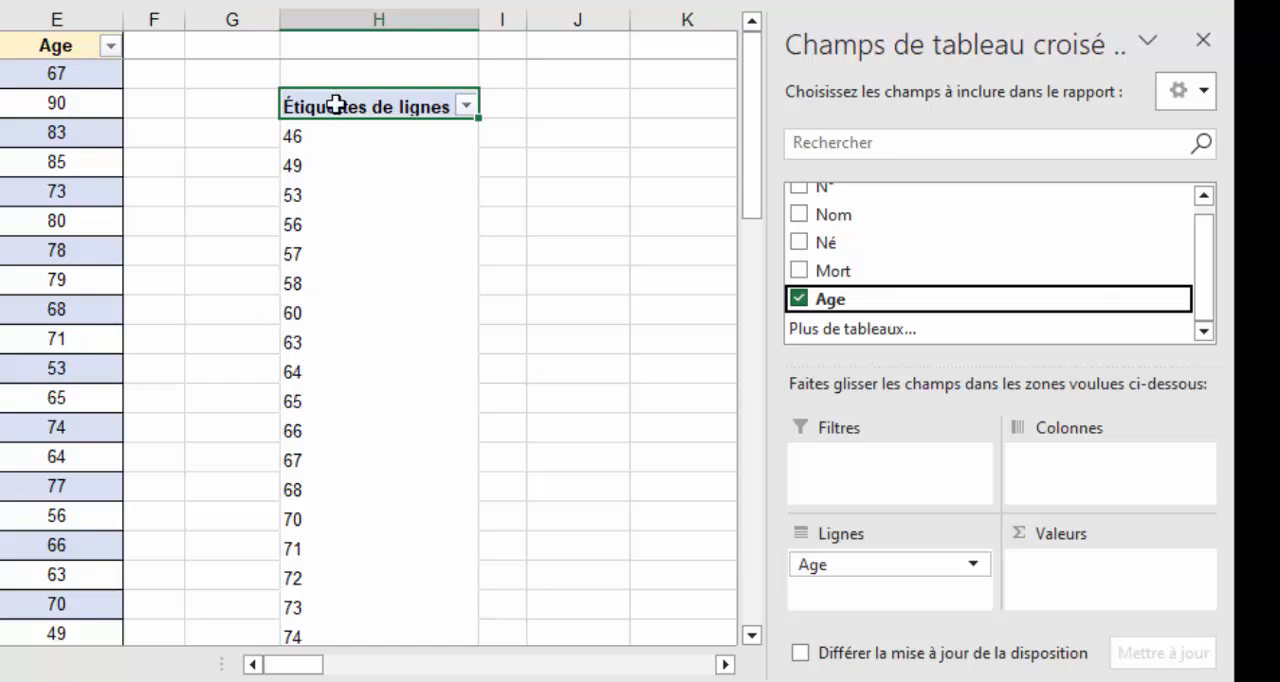
Review the listed ages and add the Nom field to the Valeurs area to count presidents per age.
scroll(314, 128, "down", 6)
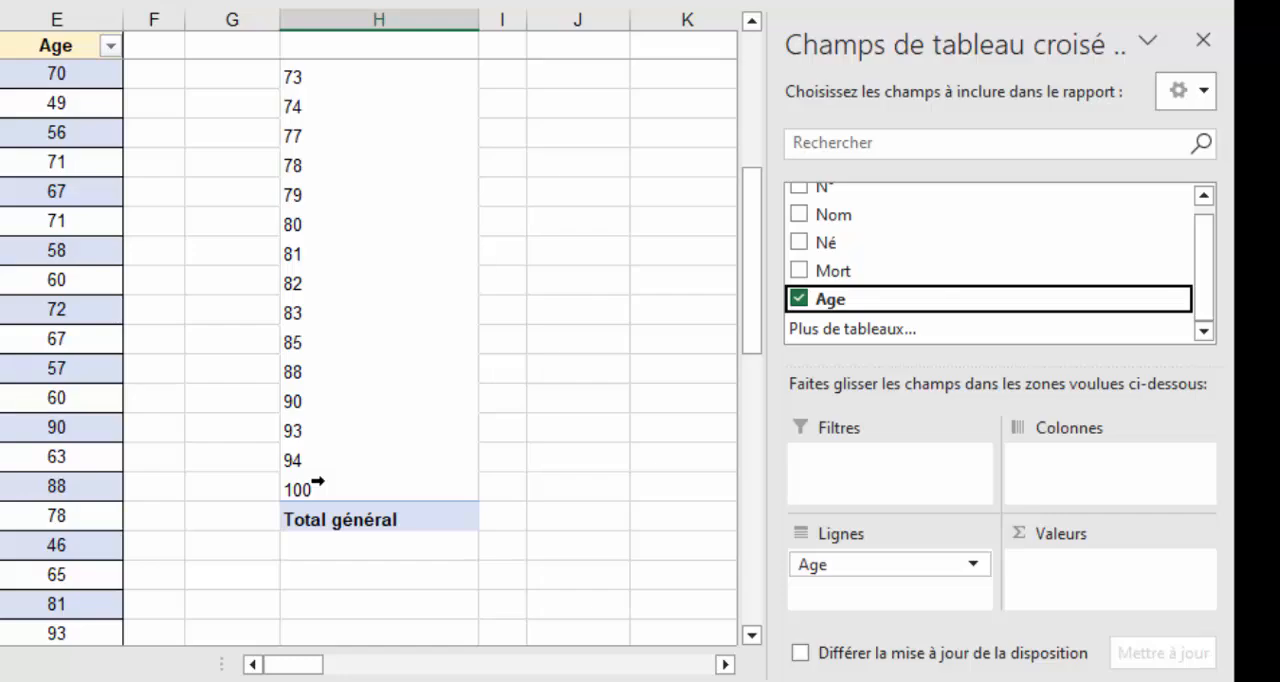
scroll(318, 484, "down", 3)
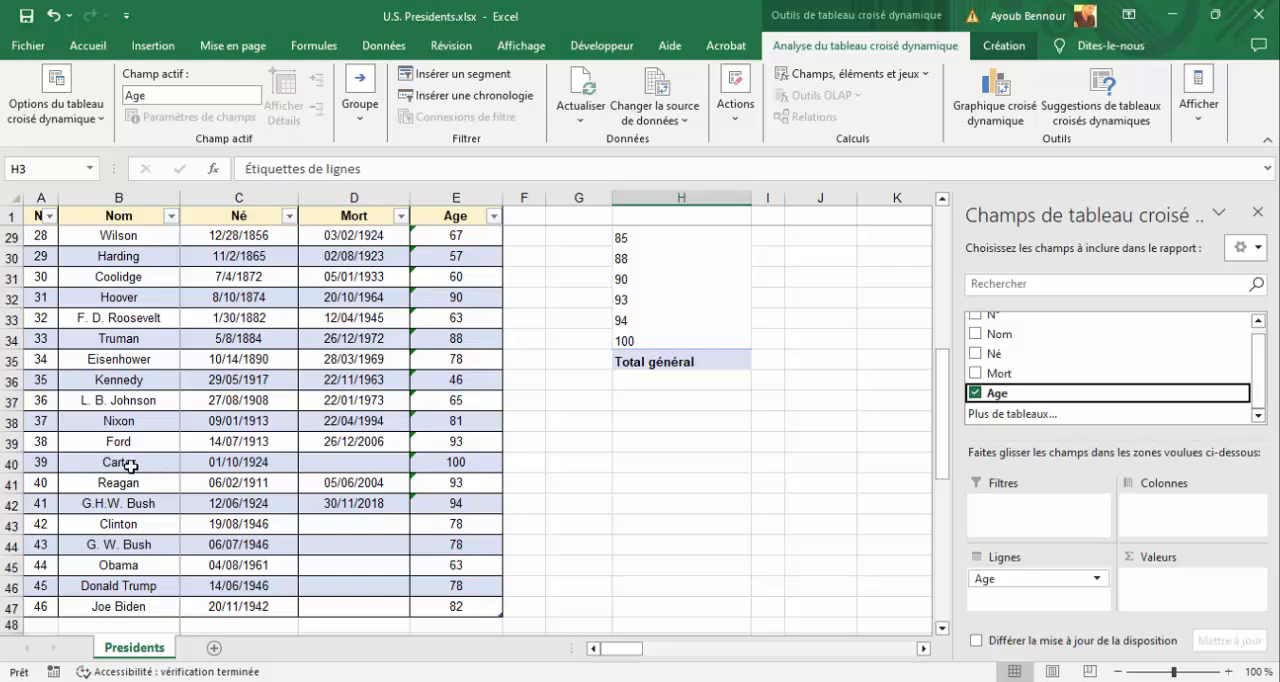
scroll(461, 462, "up", 9)
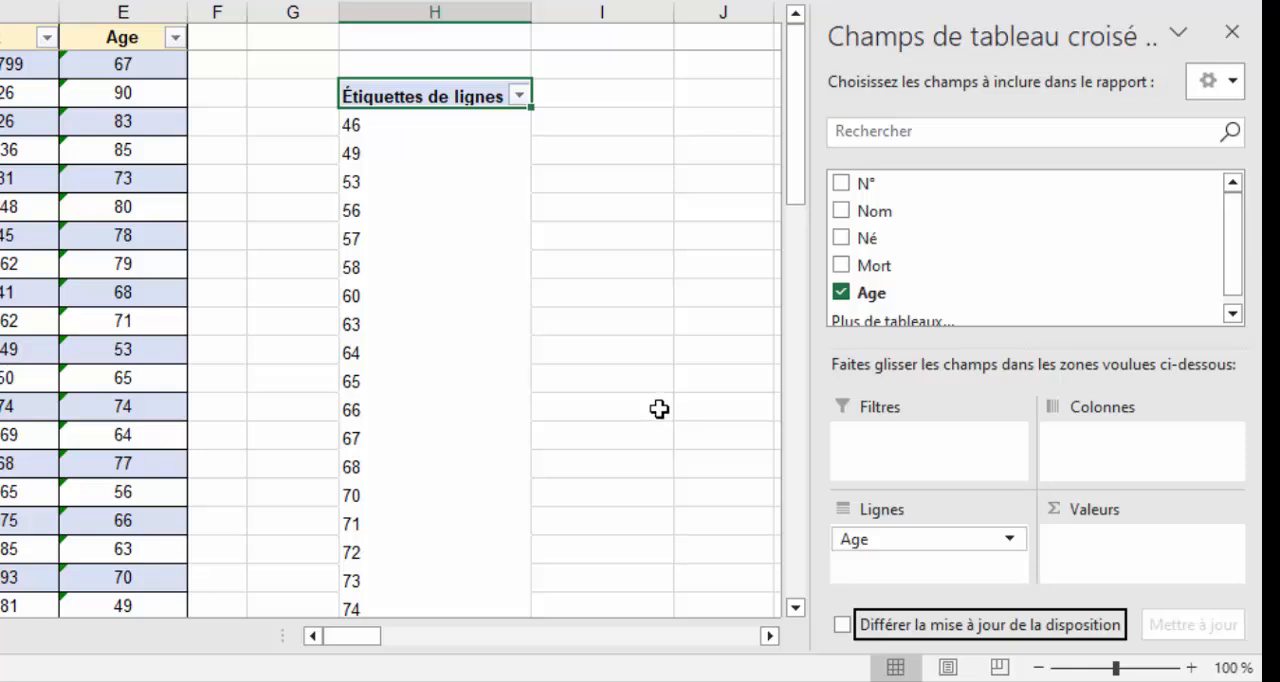
left_click(896, 214)
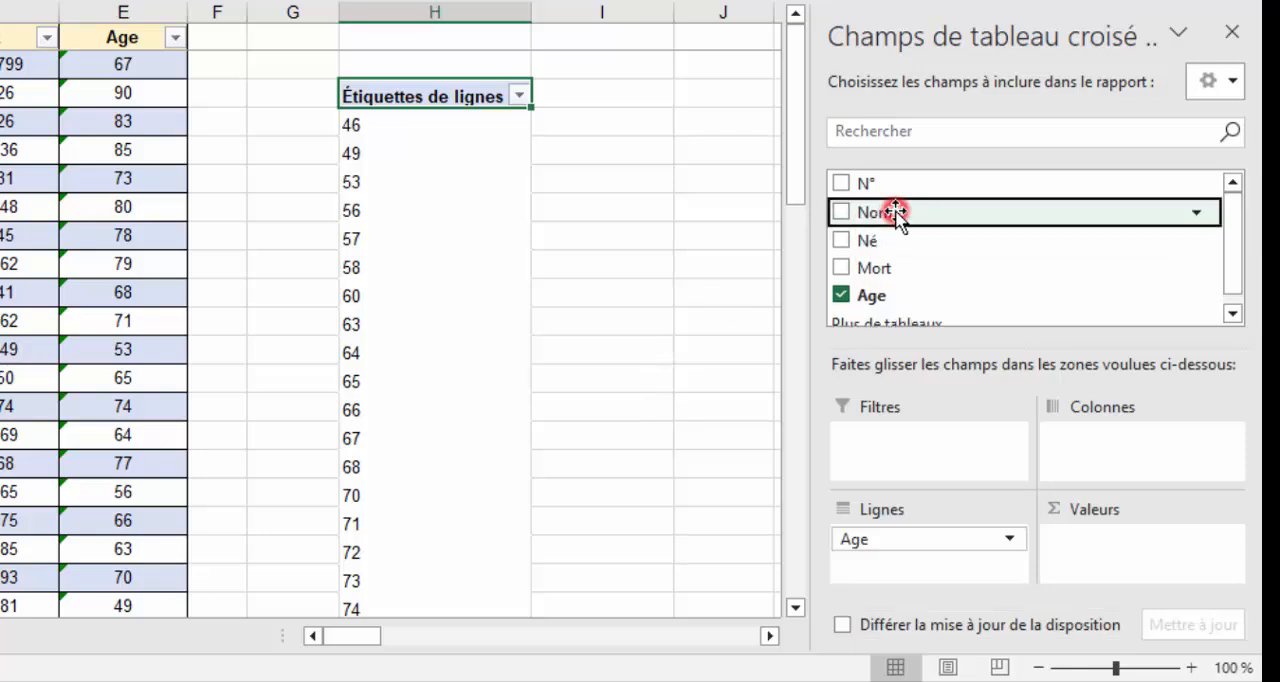
left_click_drag(896, 214, 1095, 556)
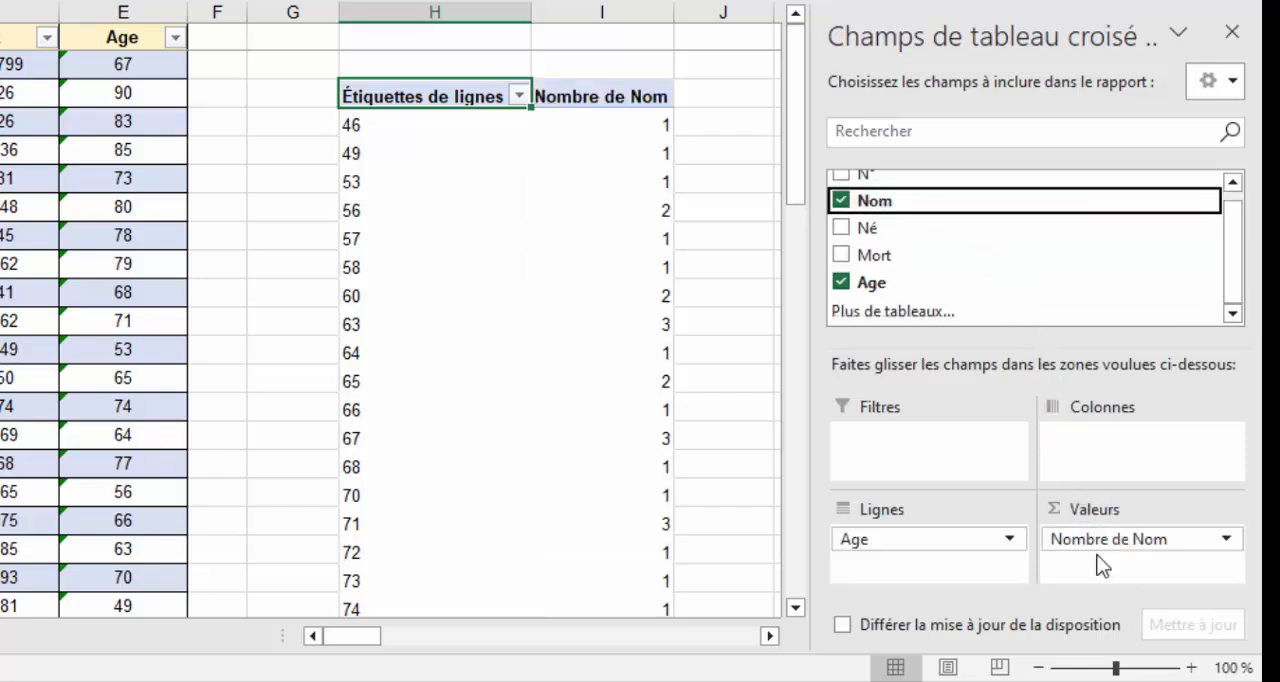
Examine the number of presidents for individual ages in the pivot table, such as 46, 49, 56, 63 and 71.
left_click(355, 125)
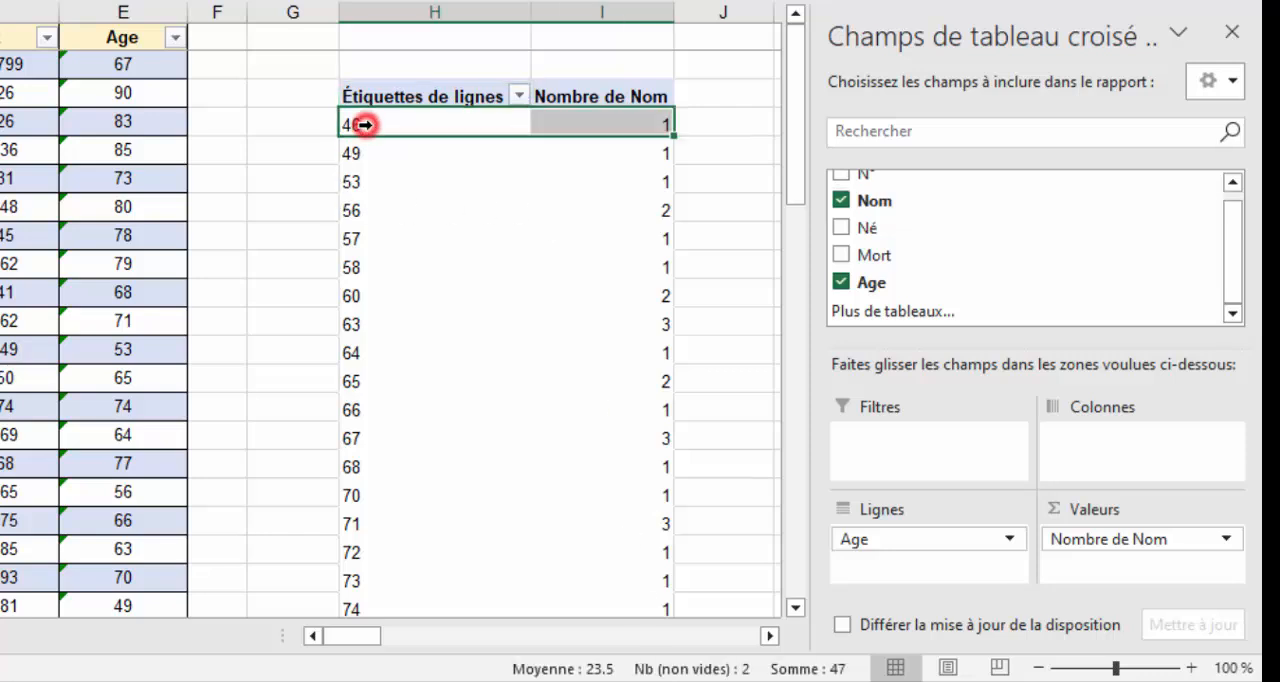
left_click(650, 128)
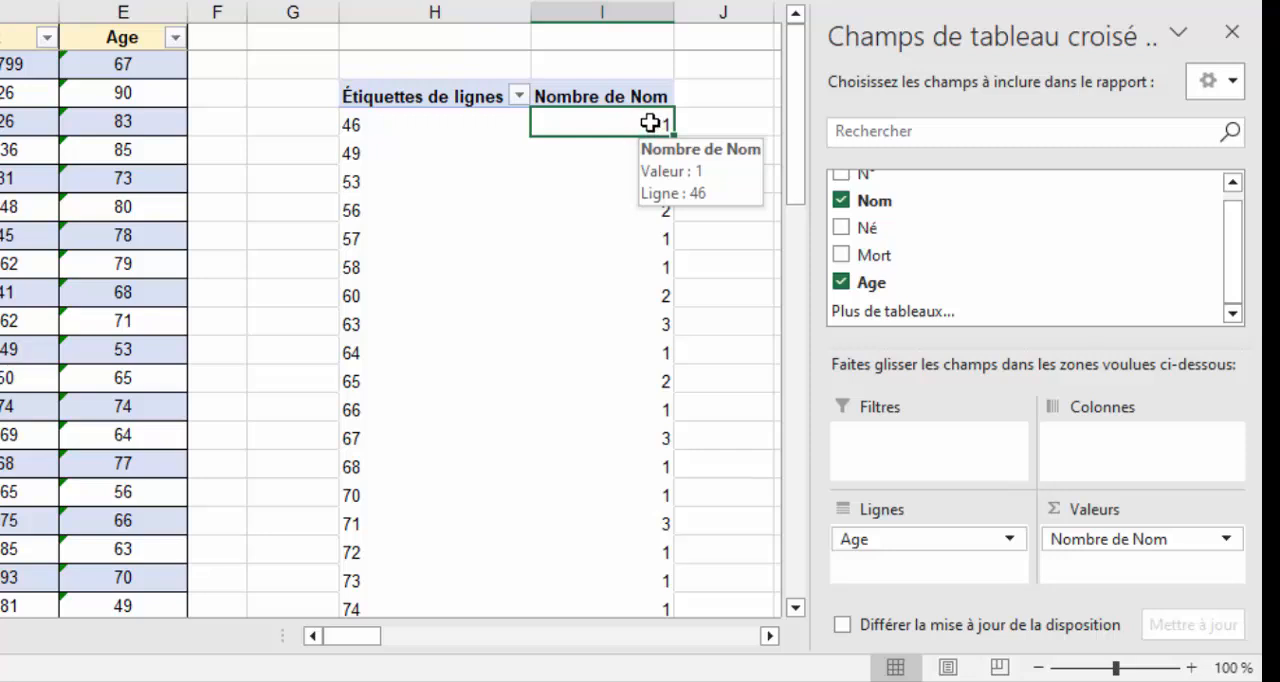
left_click(357, 125)
left_click(355, 153)
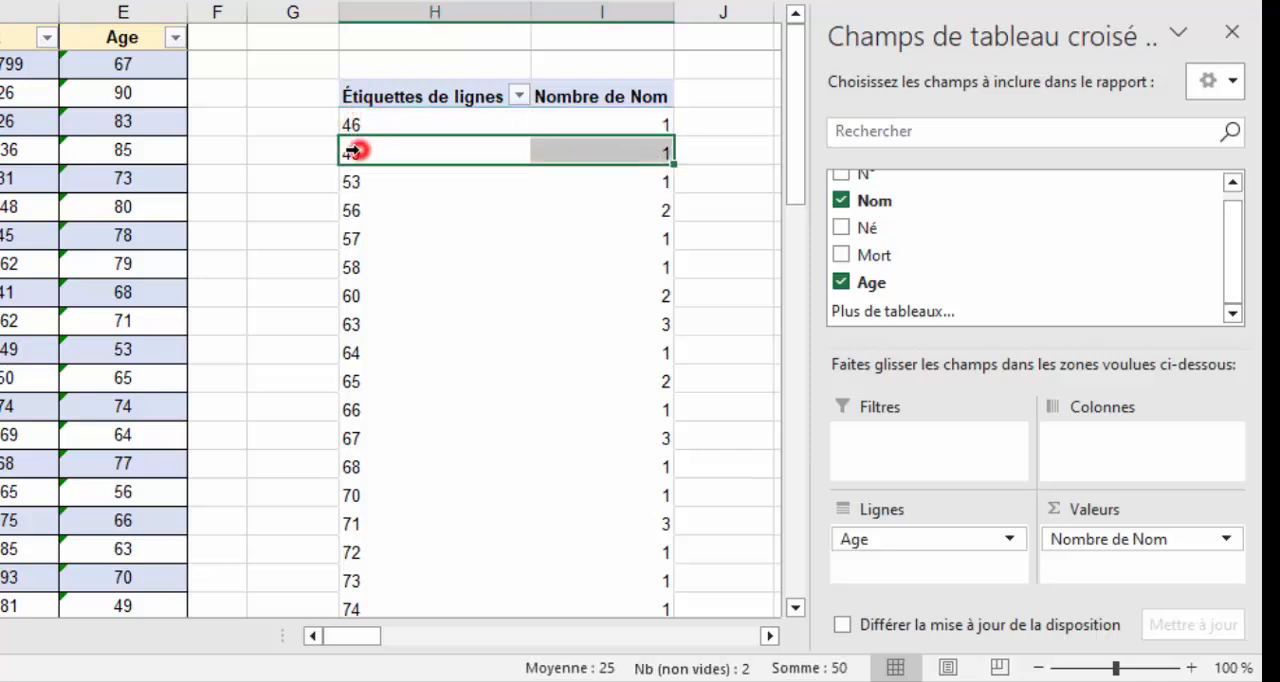
left_click(365, 212)
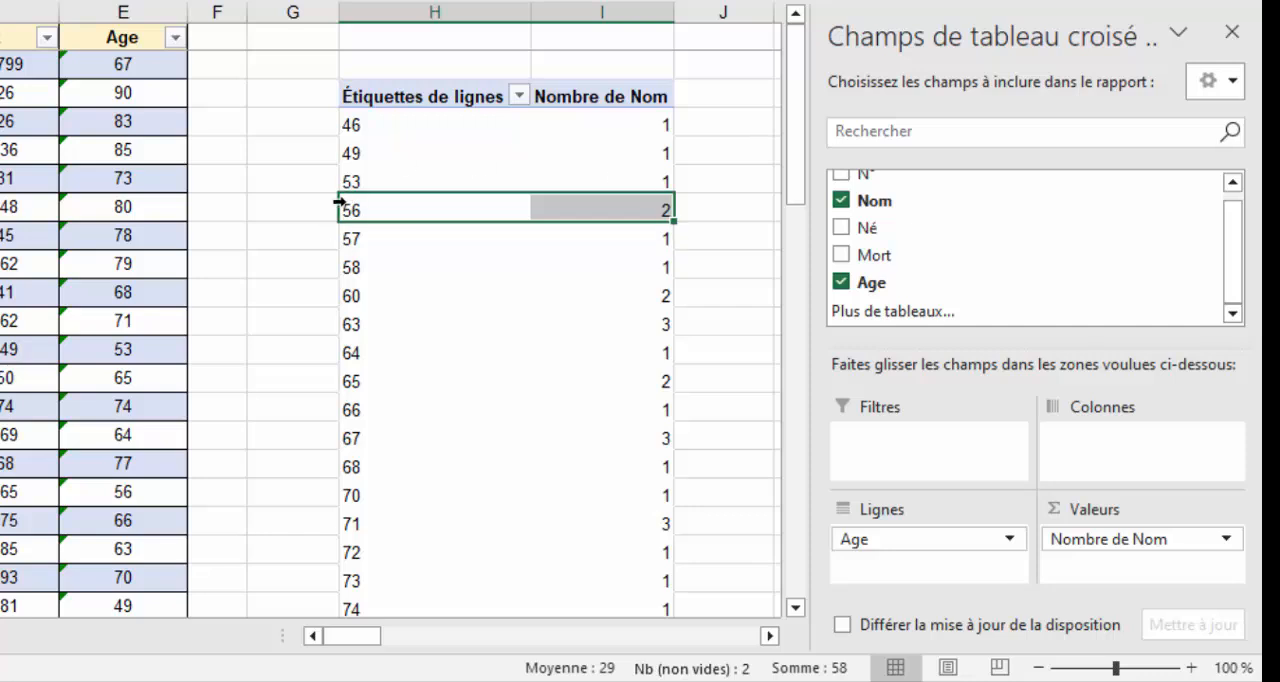
left_click(358, 328)
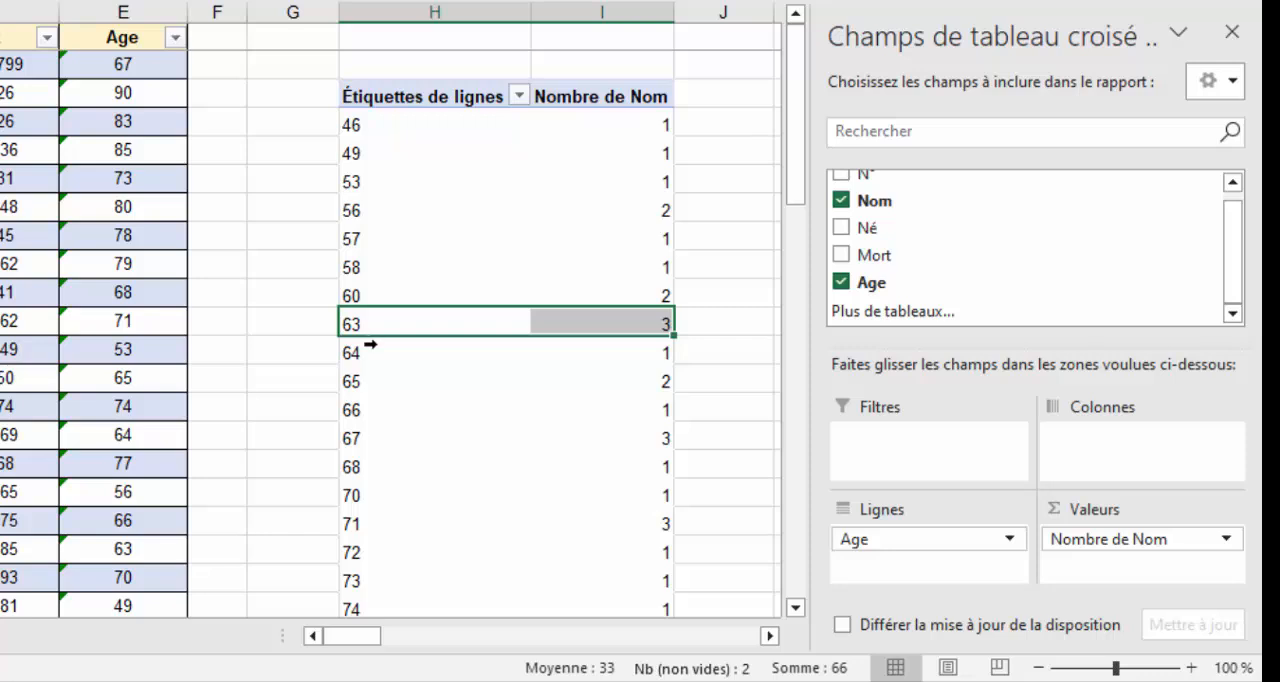
scroll(385, 330, "down", 8)
scroll(410, 291, "up", 8)
left_click(397, 521)
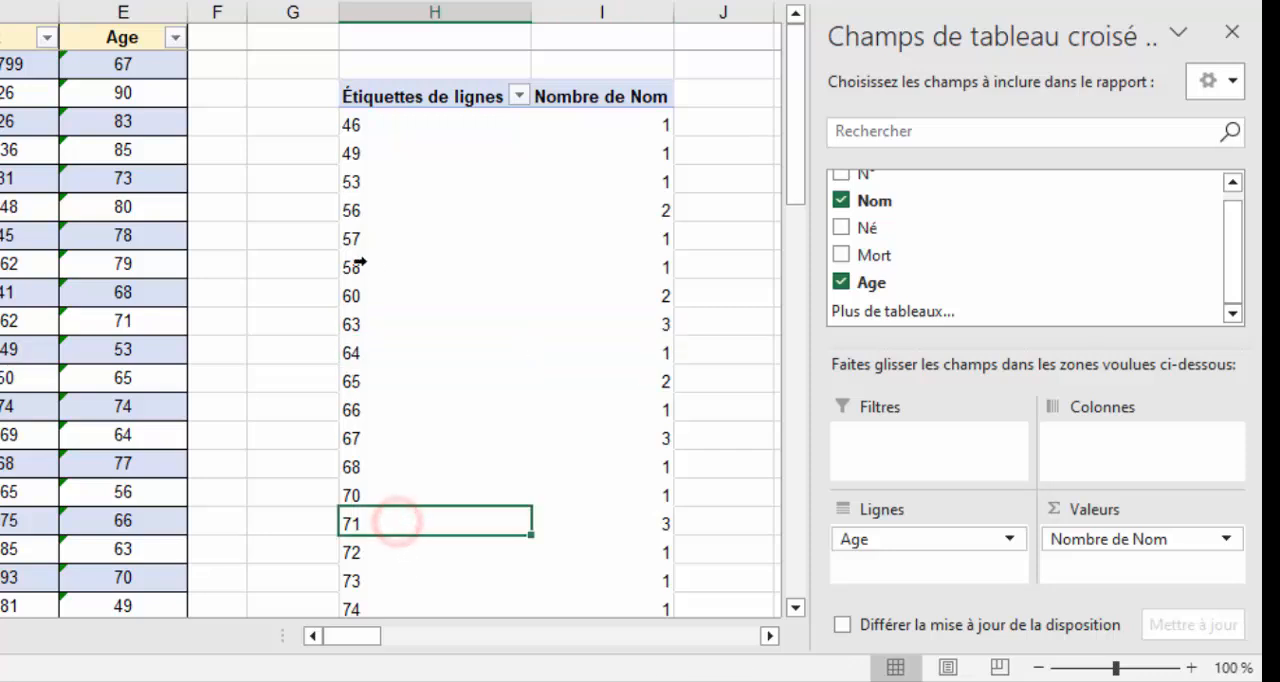
Group the pivot table's ages into intervals of 5, starting at 40.
left_click(352, 153)
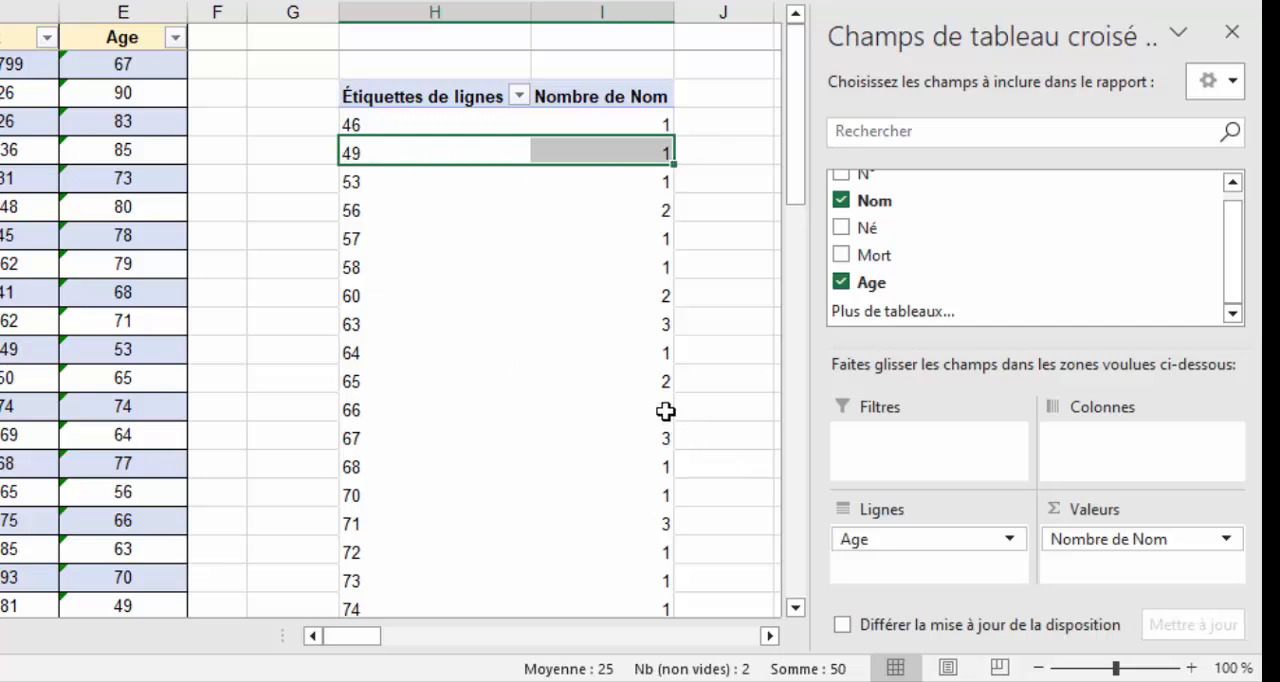
right_click(423, 157)
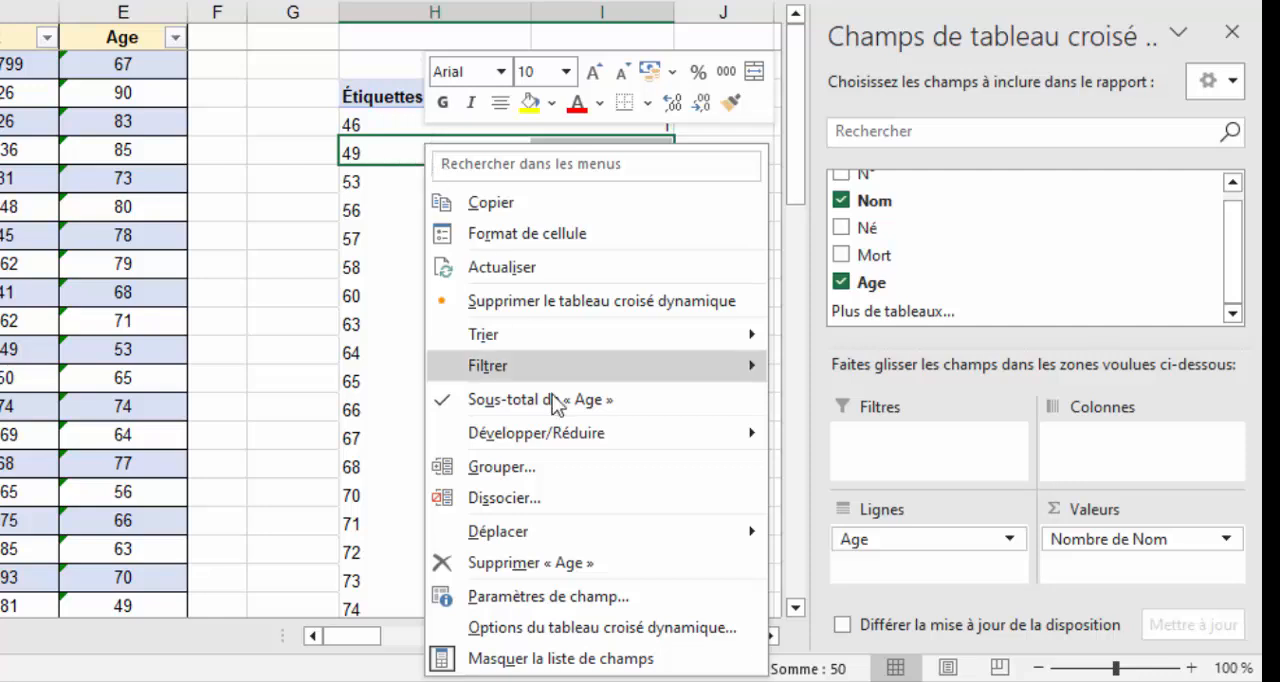
left_click(531, 470)
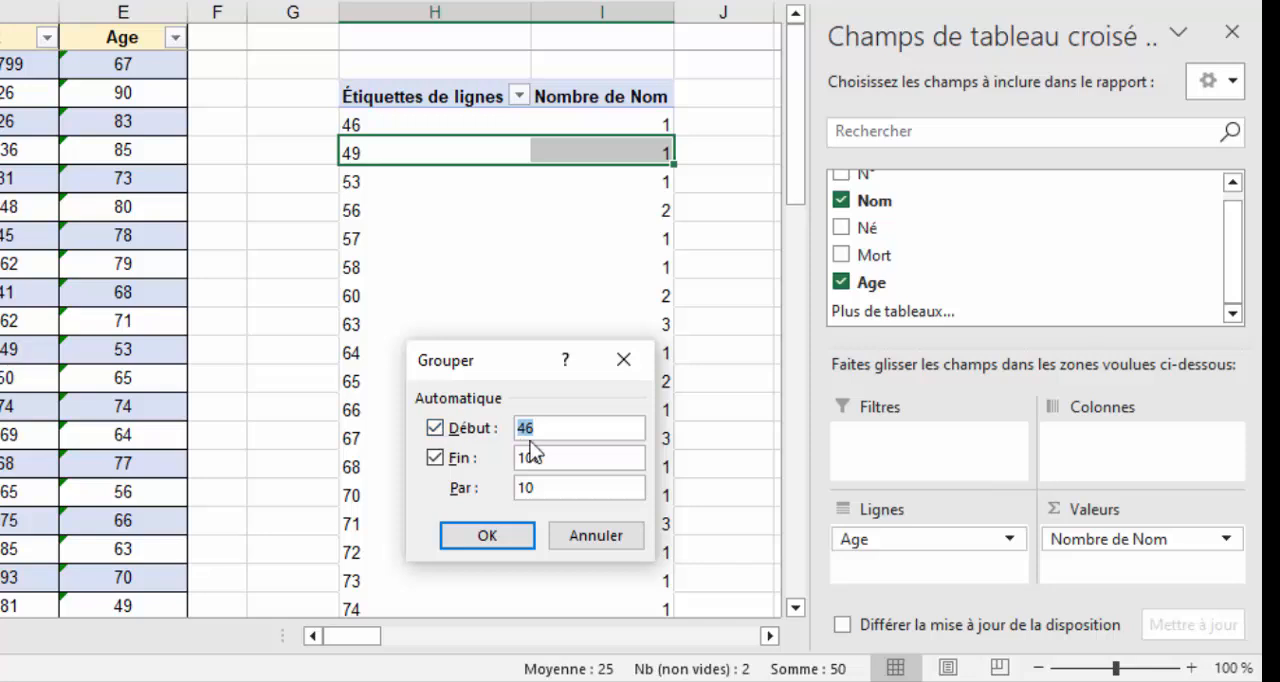
left_click_drag(544, 431, 487, 422)
type("40")
left_click(562, 457)
type("5")
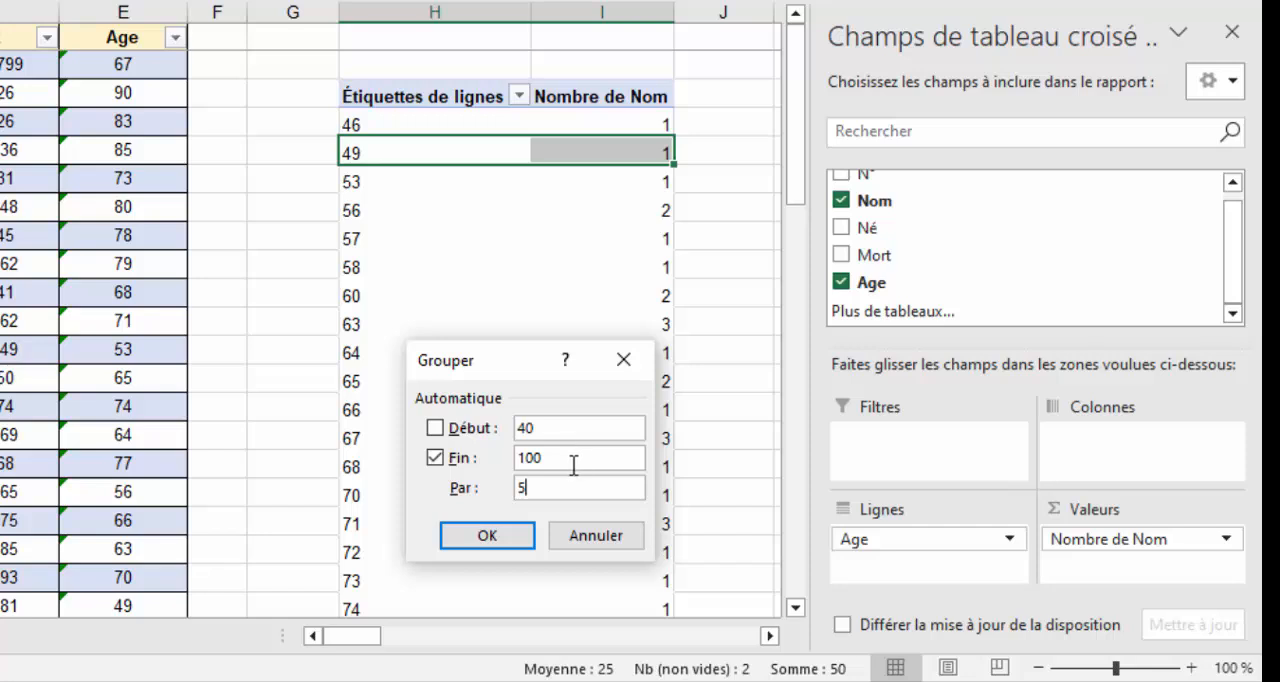
double_click(521, 488)
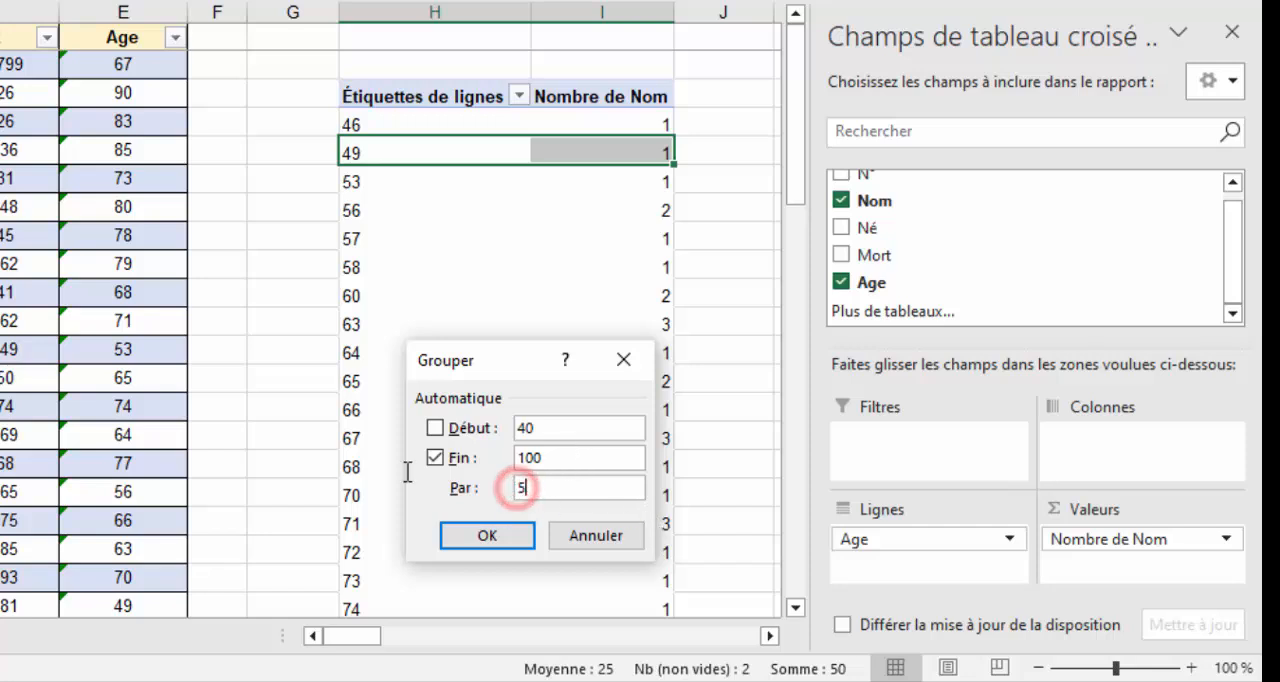
left_click(488, 535)
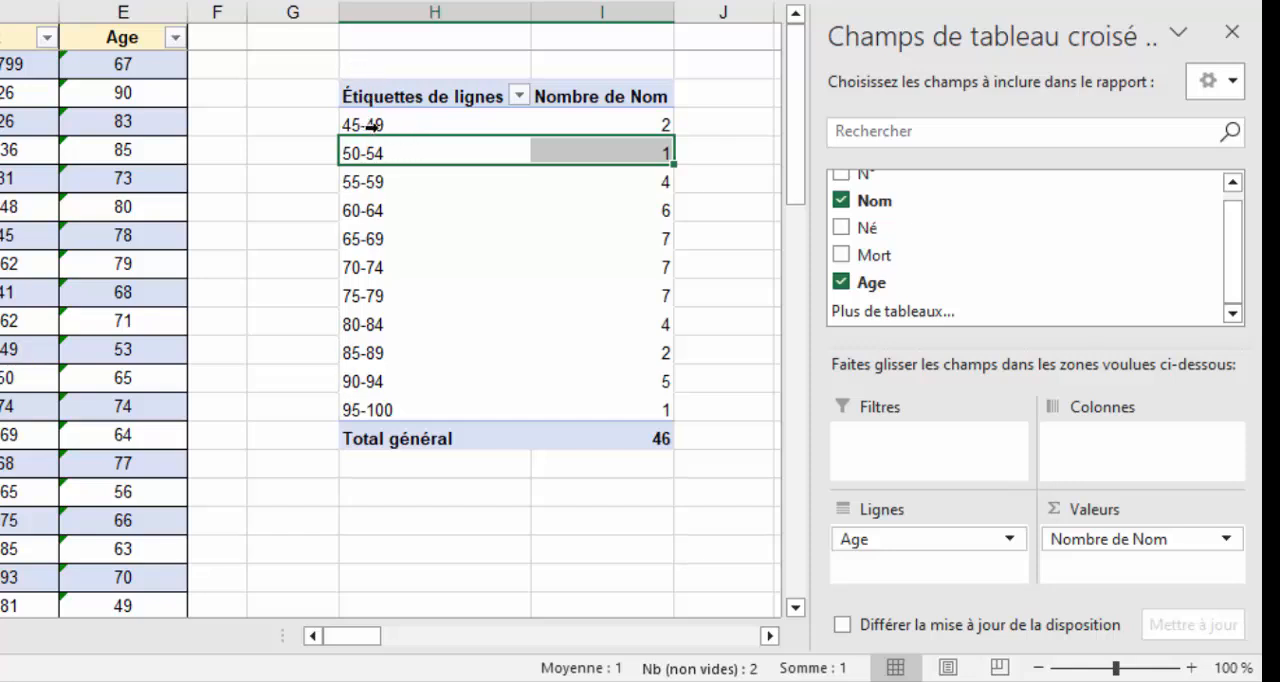
Examine the number of presidents per age interval, such as 55-59, 95-100, 65-69 to 75-79, and 85-89.
left_click(343, 181)
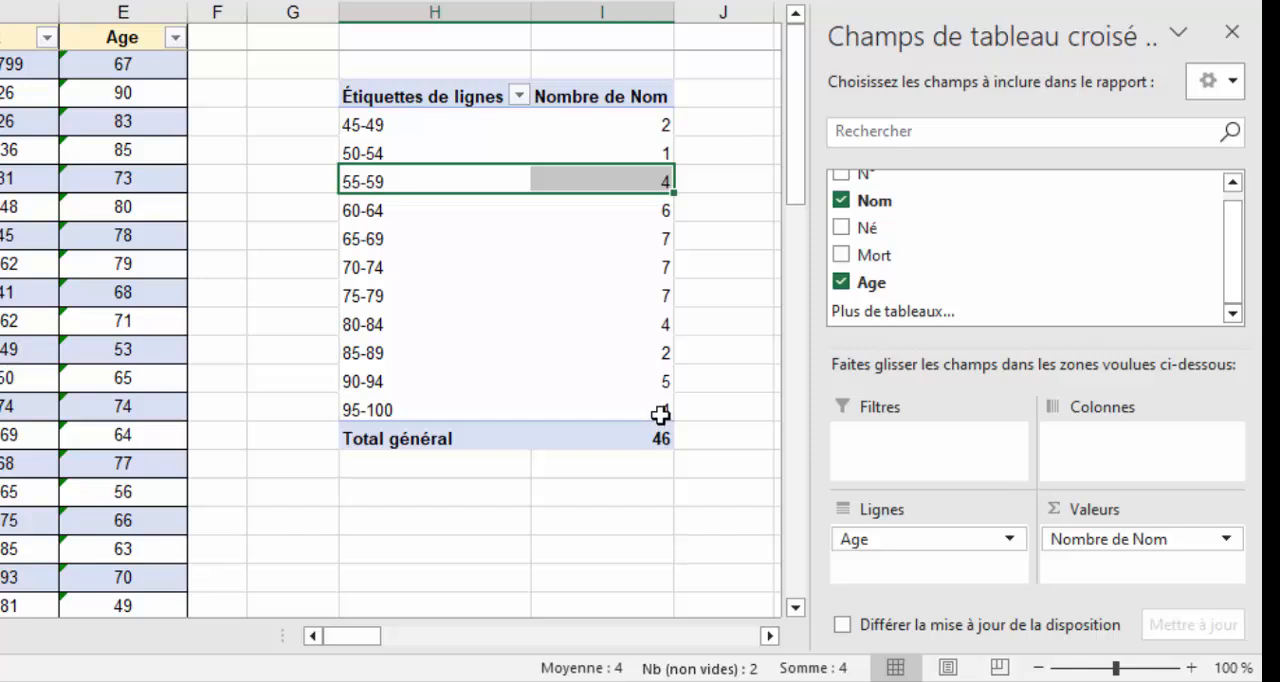
left_click_drag(660, 412, 357, 410)
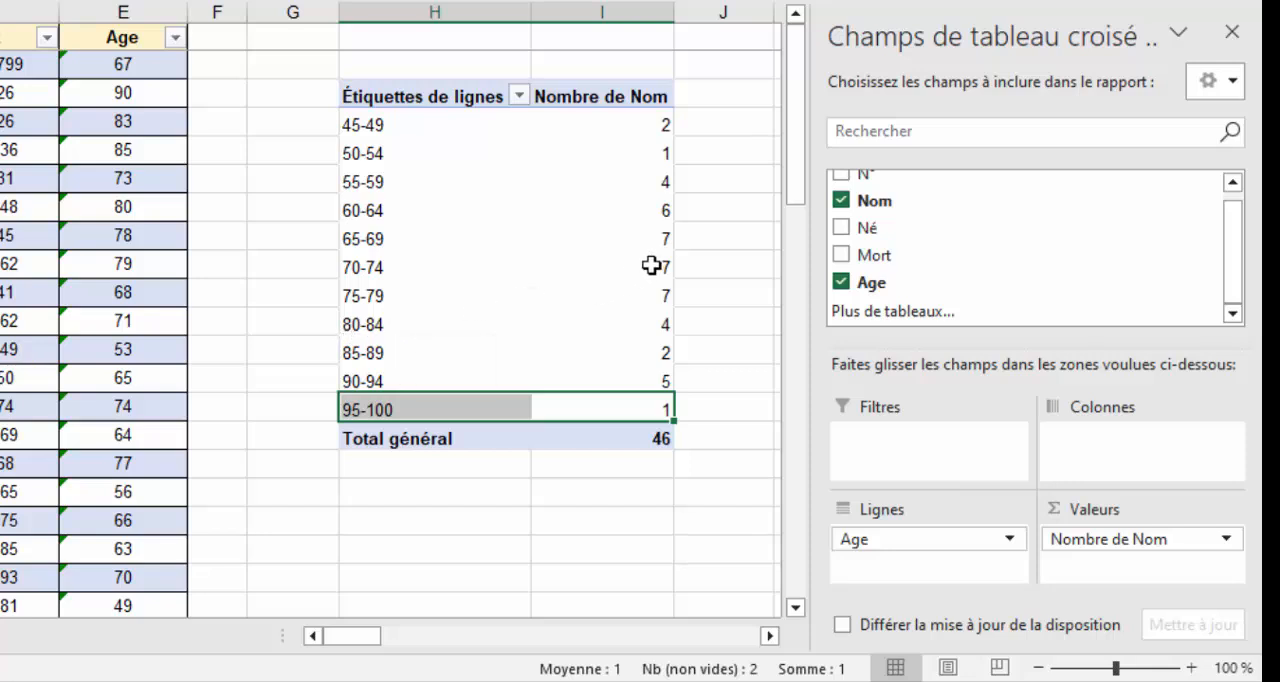
left_click_drag(371, 238, 543, 297)
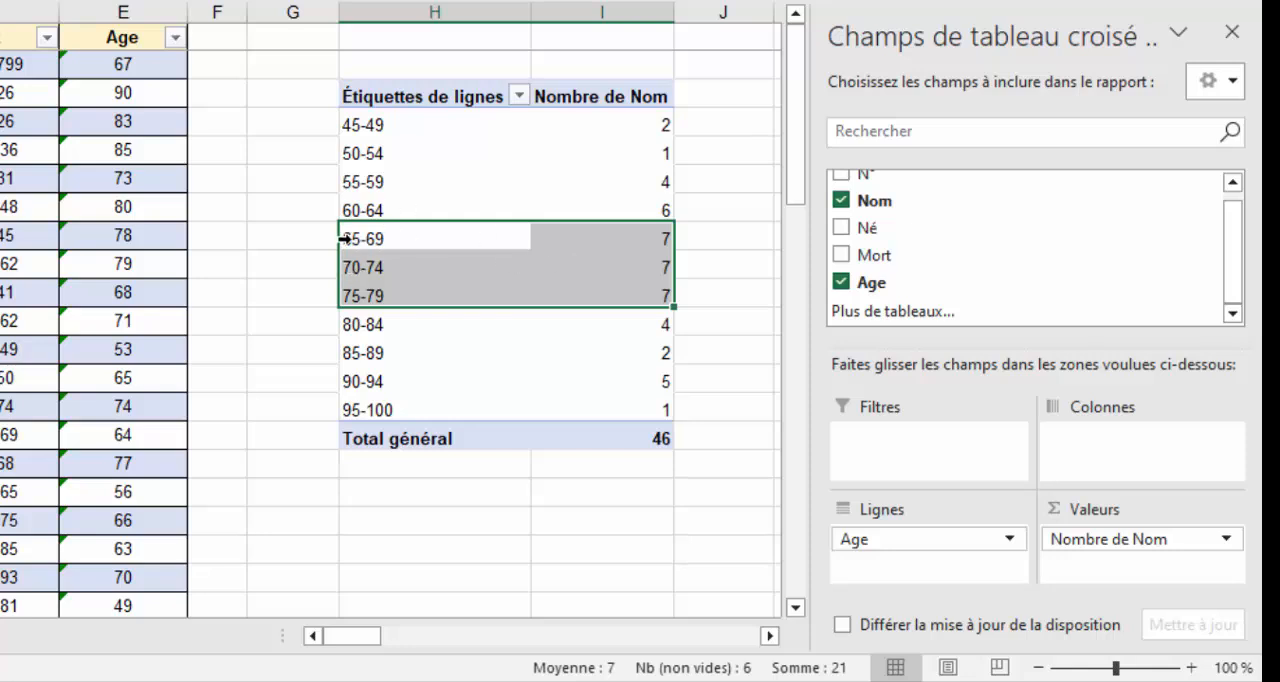
left_click(423, 354)
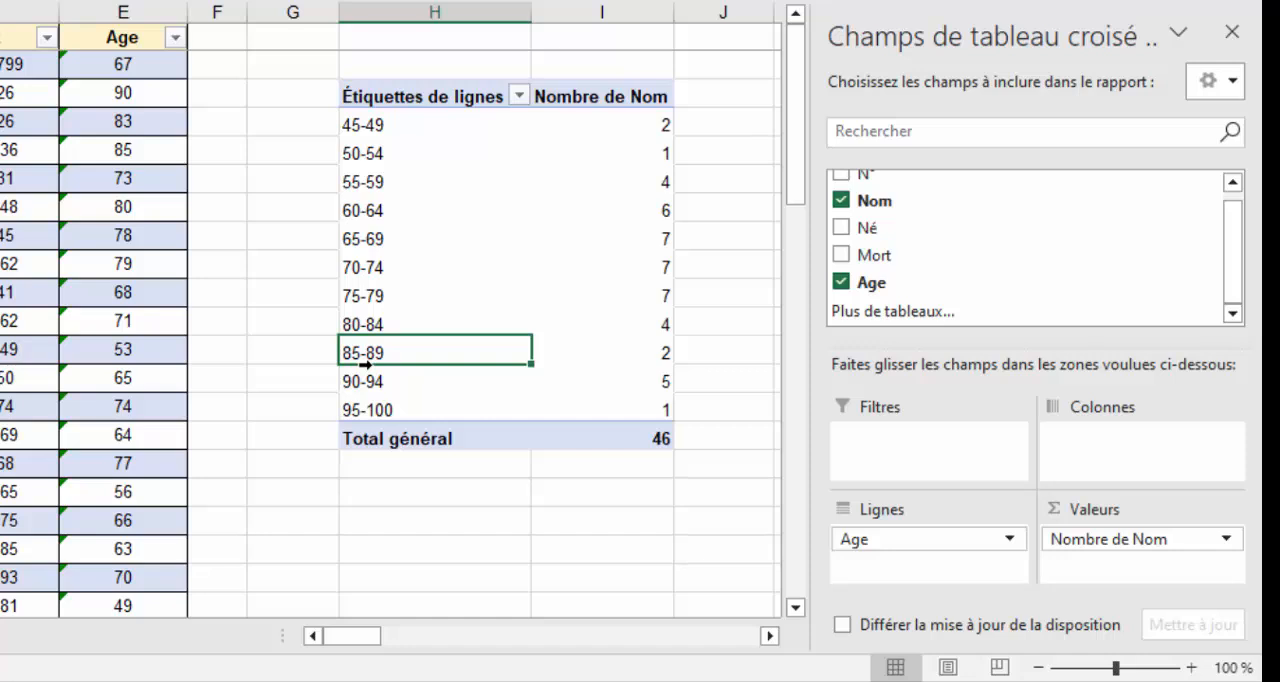
Create a default column pivot chart from the grouped ages and place it just below the pivot table.
left_click(414, 266)
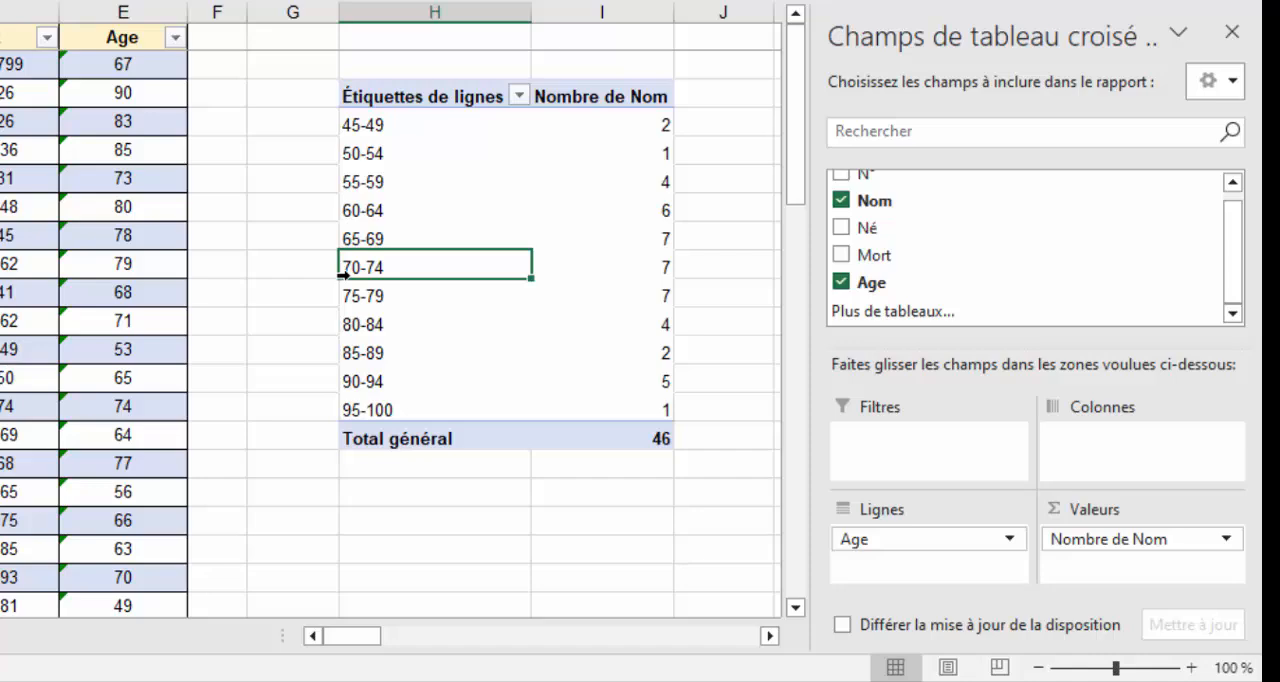
key("alt+F1")
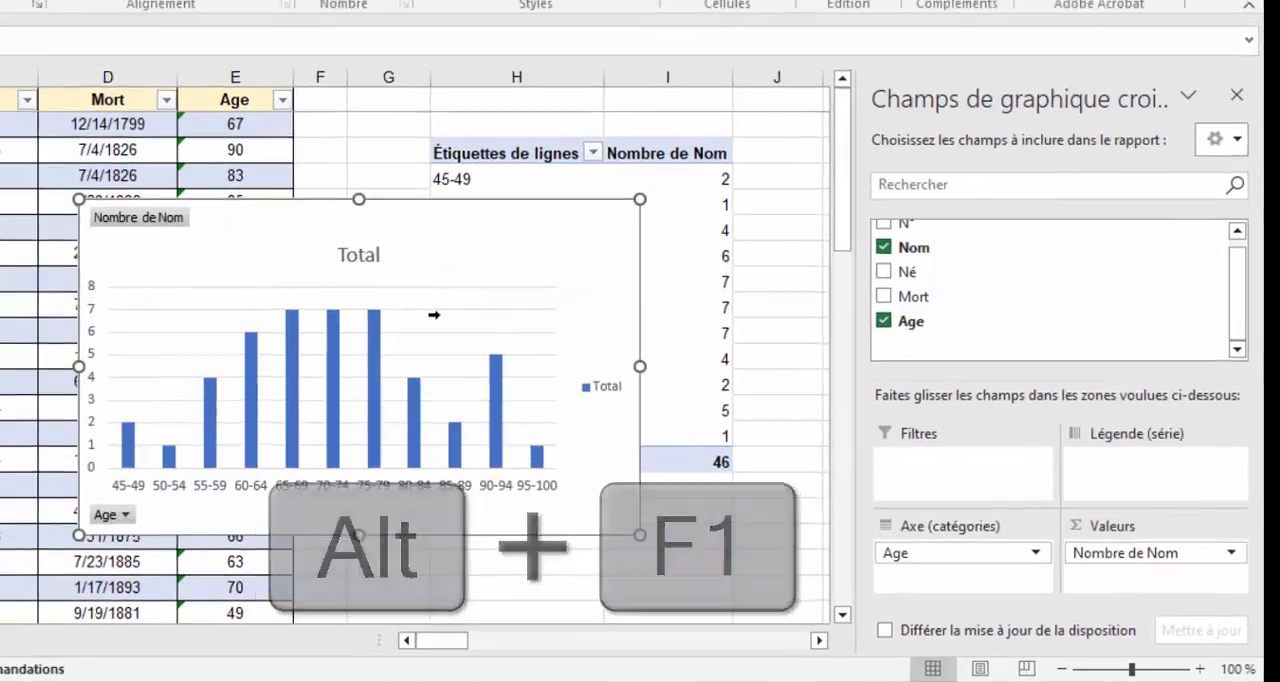
scroll(462, 325, "down", 3)
scroll(457, 286, "up", 2)
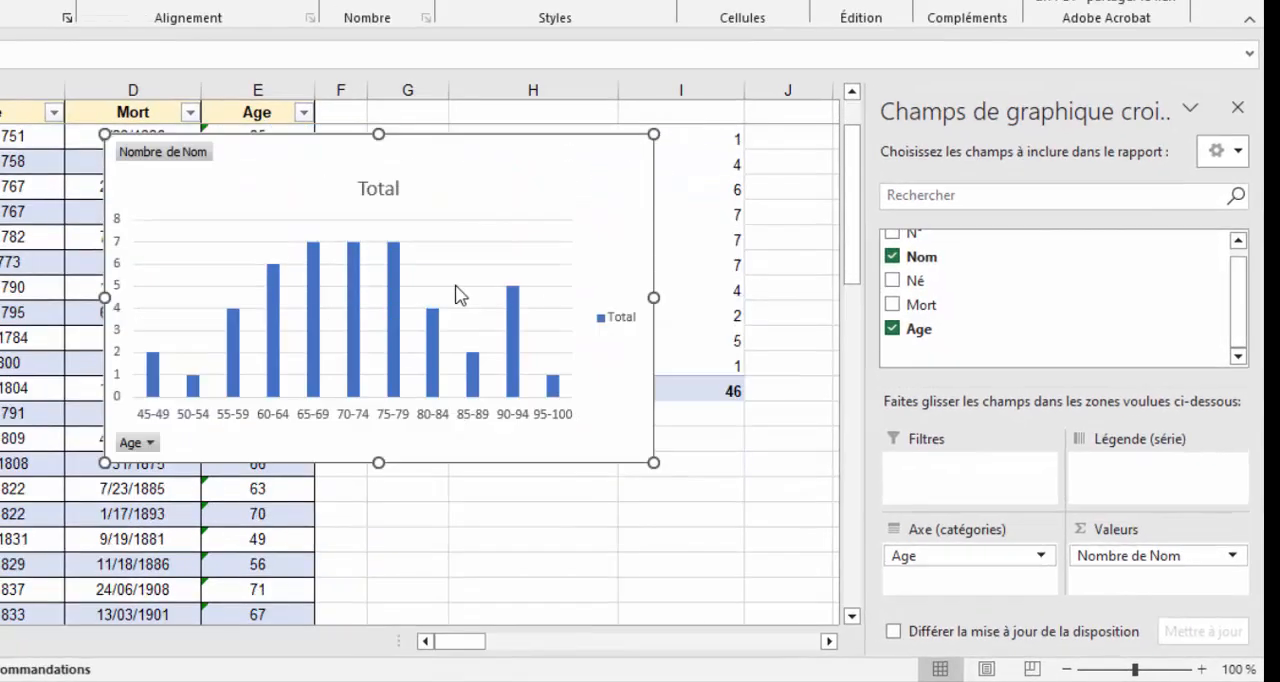
left_click_drag(444, 157, 690, 425)
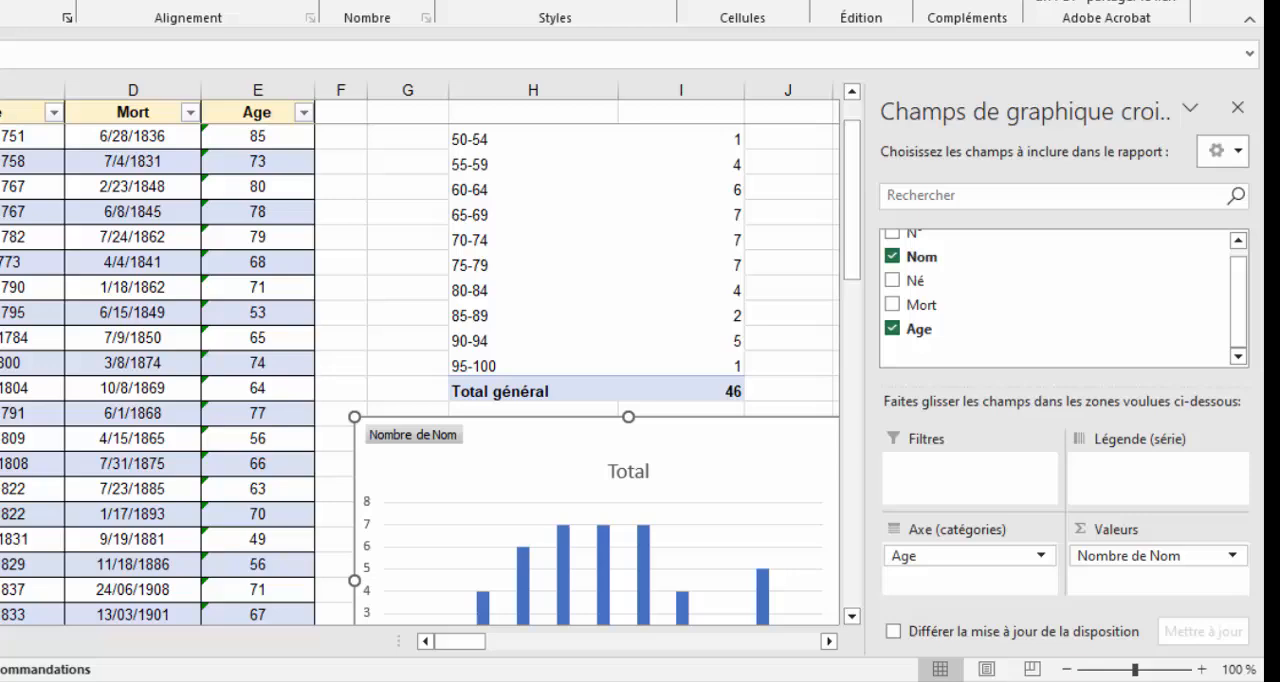
Close the pivot chart's field list and enlarge the chart so that it extends to about column N.
left_click(1238, 107)
scroll(903, 331, "down", 2)
scroll(1055, 410, "down", 1)
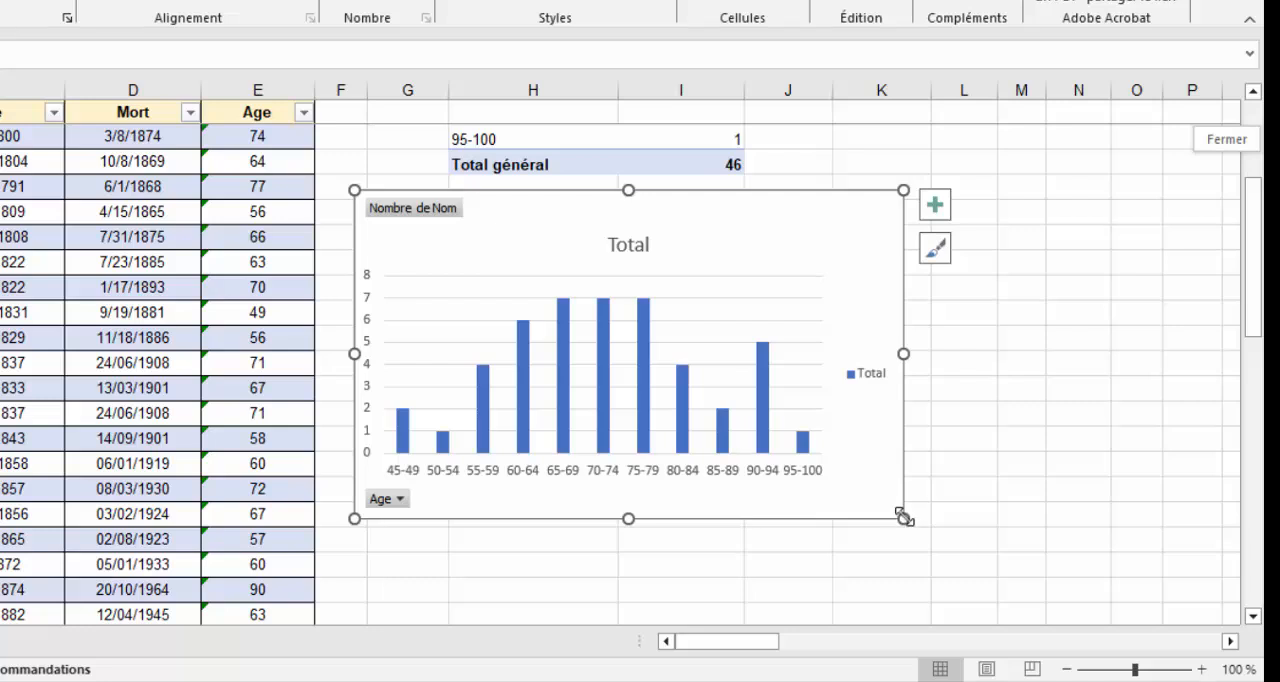
left_click_drag(903, 518, 1088, 530)
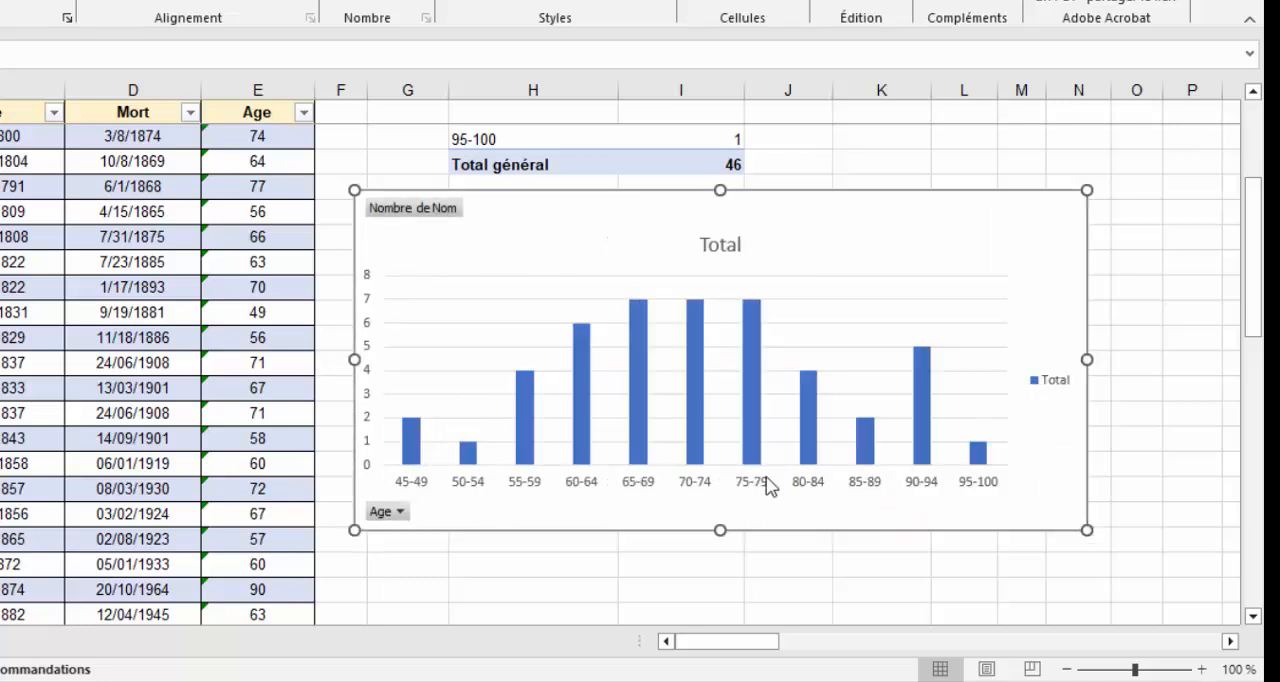
Replace the chart title with "Nombre de présidents USA par tranches d'âges".
left_click(724, 252)
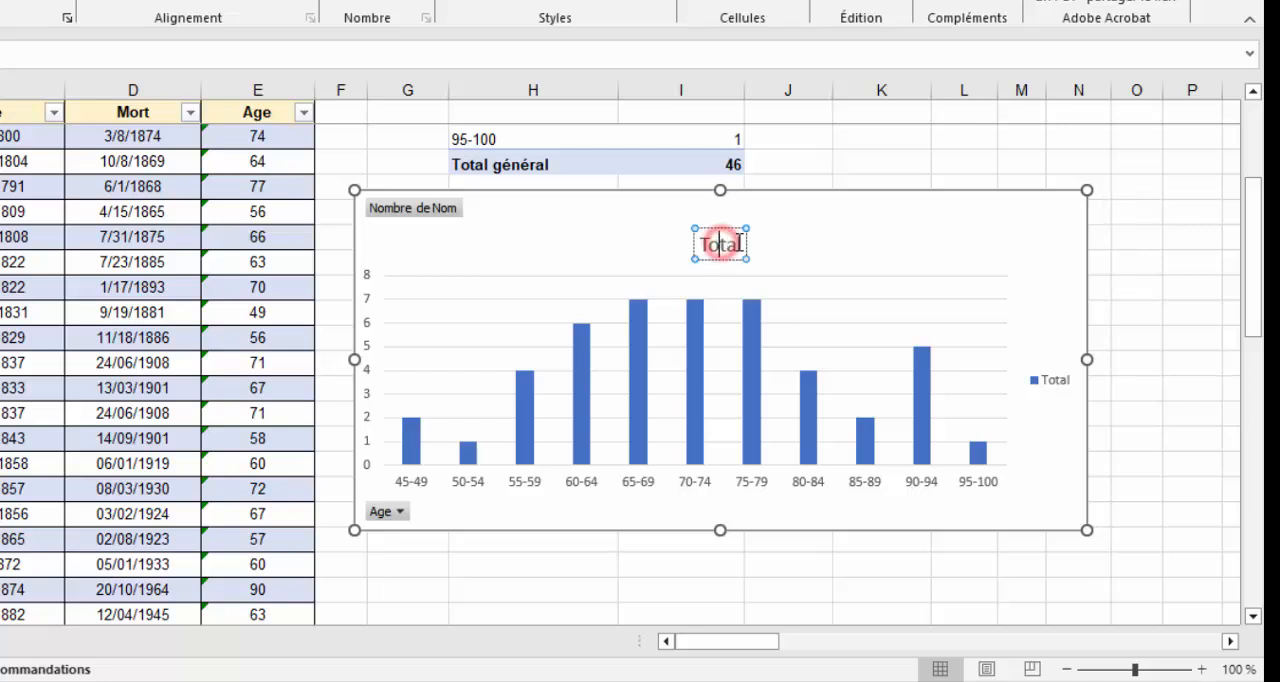
double_click(731, 244)
type("Nombre de")
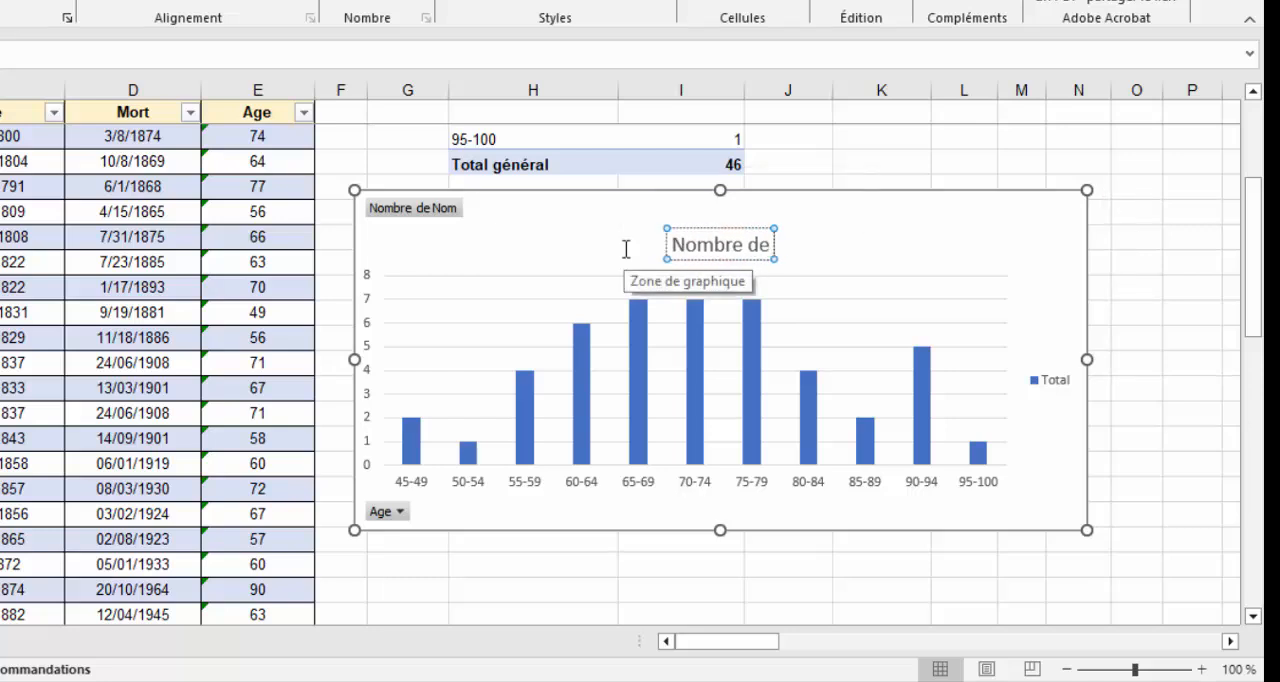
type(" présidents USA par tranche")
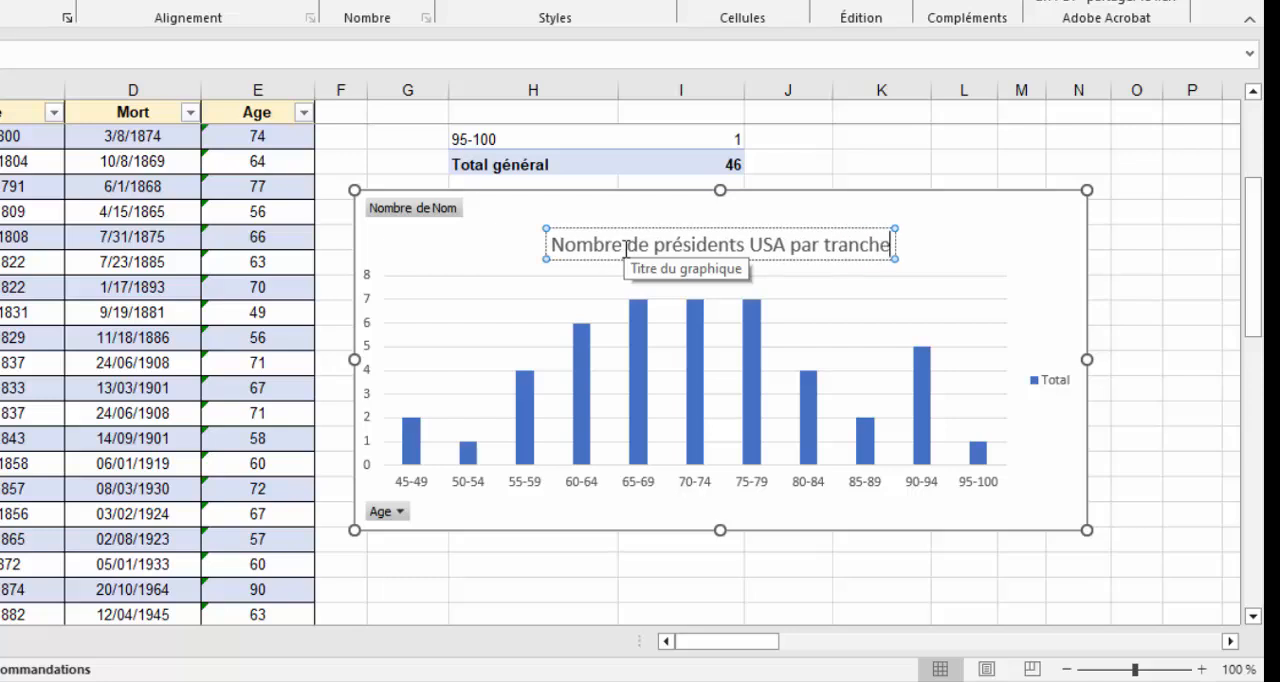
type("s d'âges")
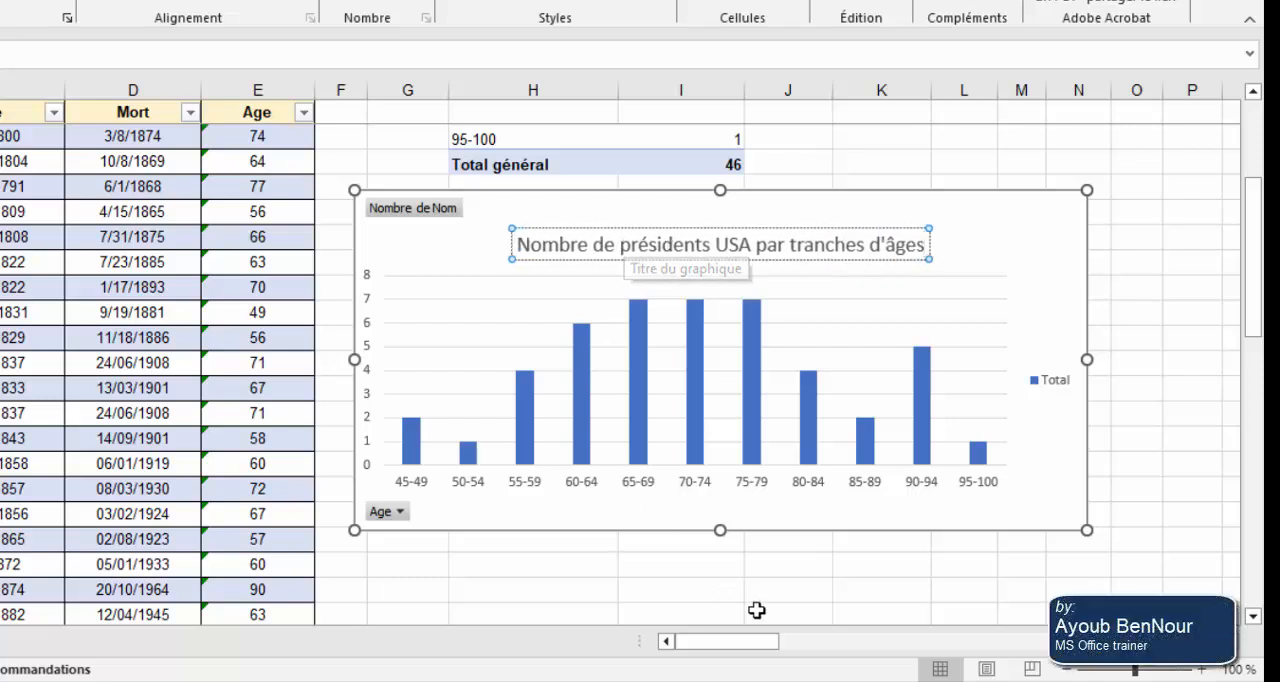
left_click(622, 593)
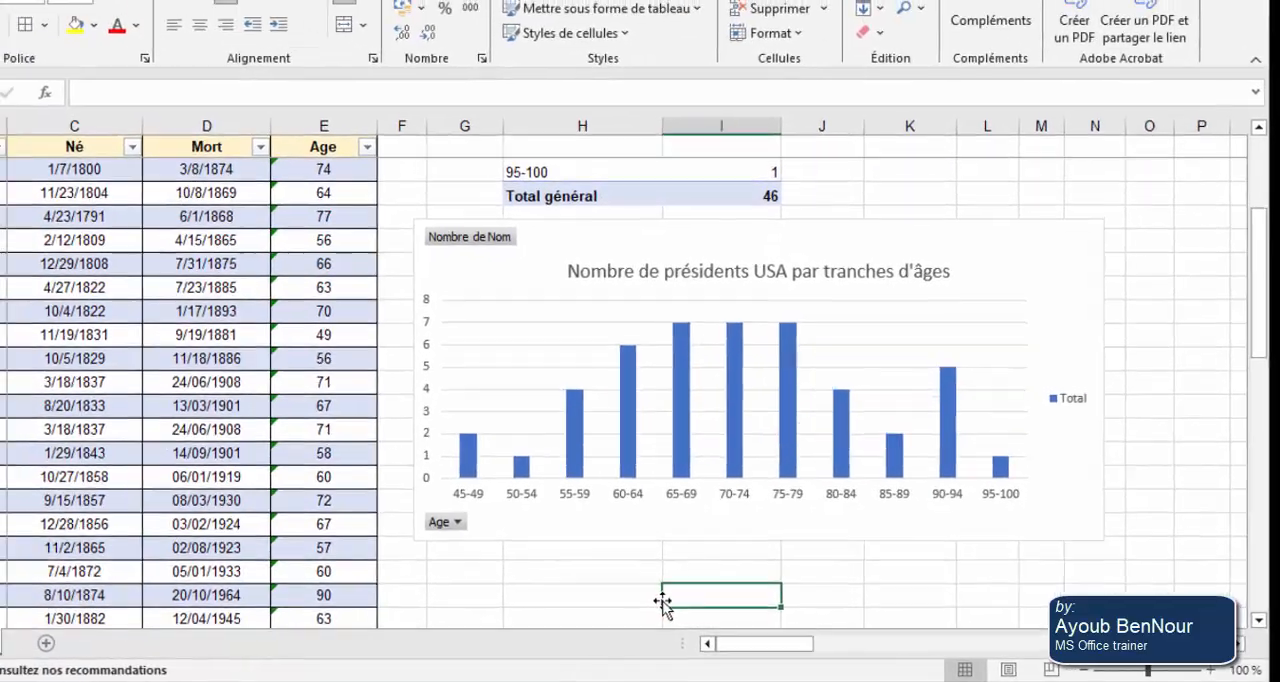